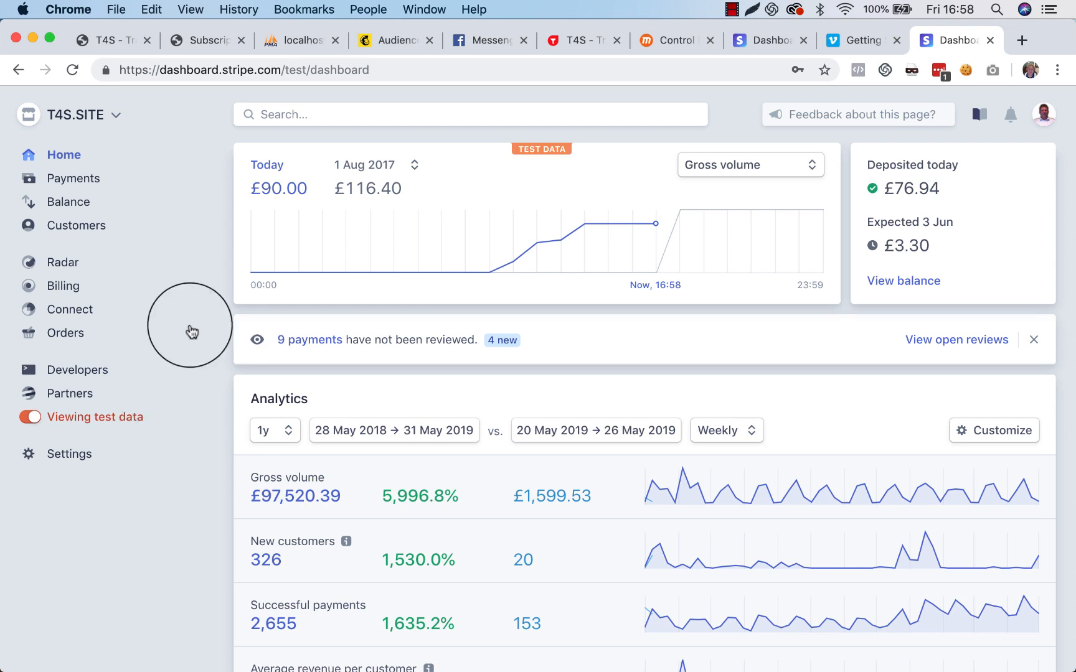
Create a new billing product named Consultancy Retainer in the test data.
{"action": "left_click", "coordinate": [70, 293]}
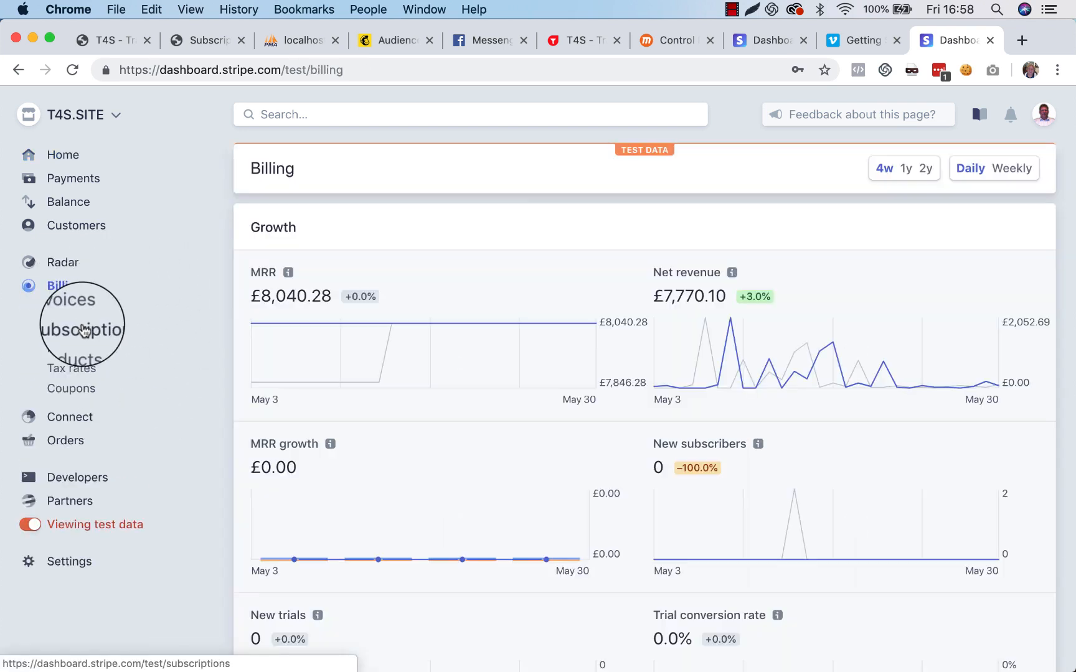
{"action": "left_click", "coordinate": [80, 358]}
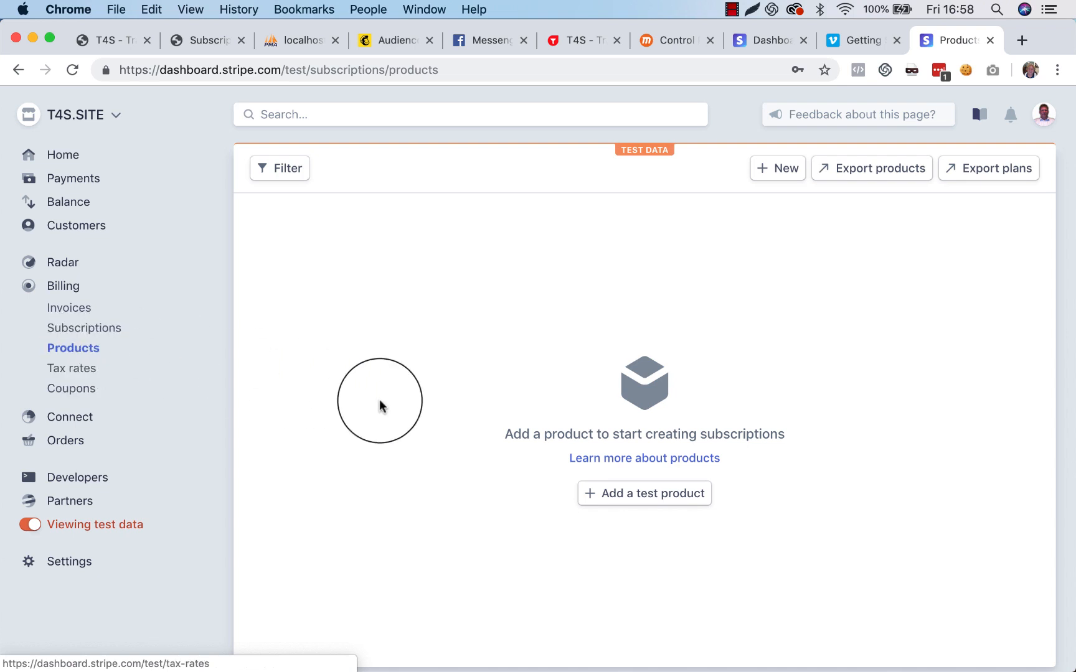
{"action": "left_click", "coordinate": [772, 169]}
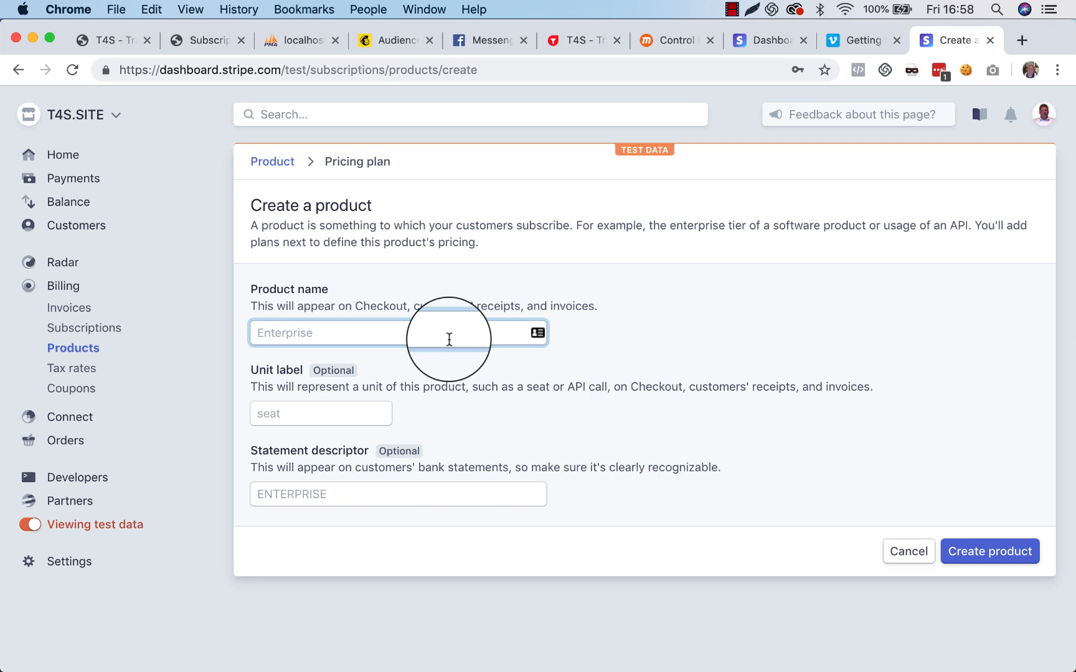
{"action": "type", "text": "Consul"}
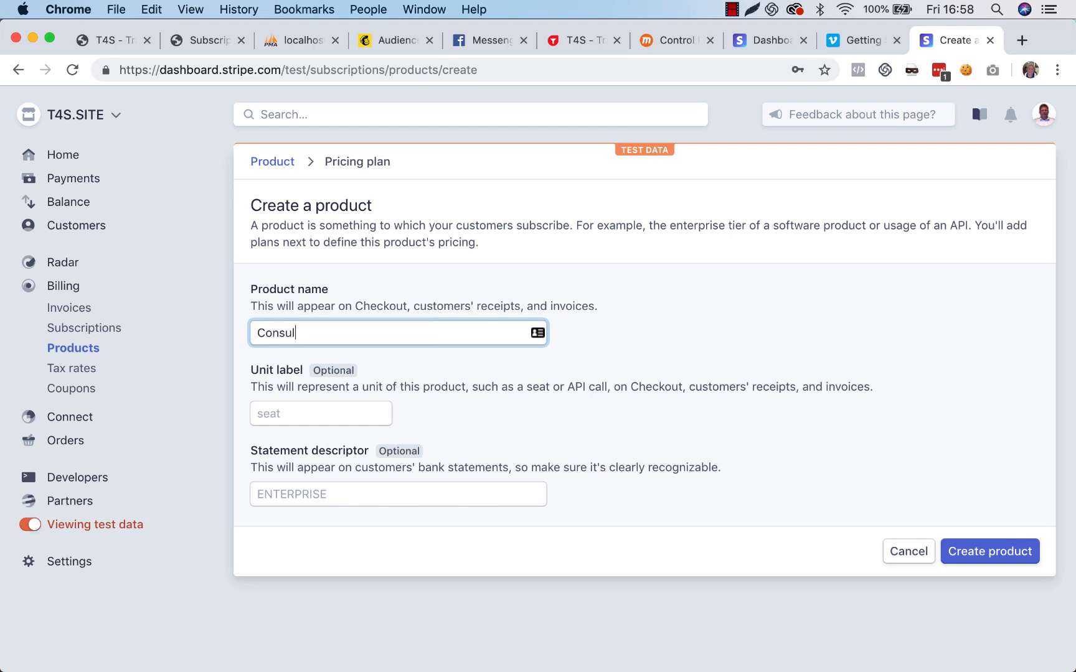
{"action": "type", "text": "tancy Retainer"}
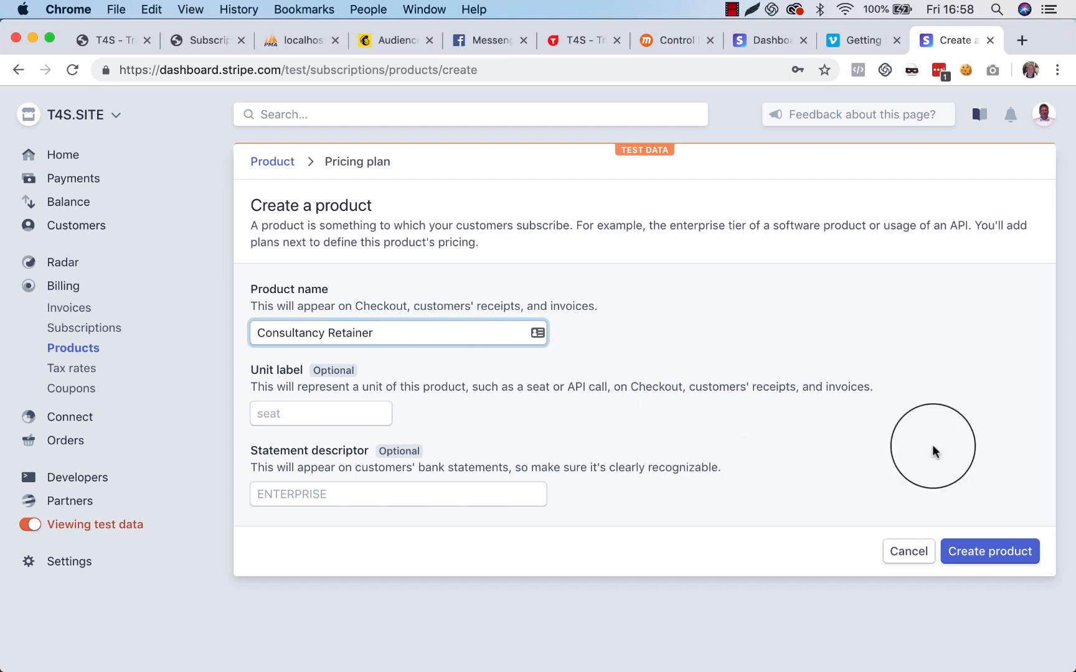
{"action": "left_click", "coordinate": [981, 535]}
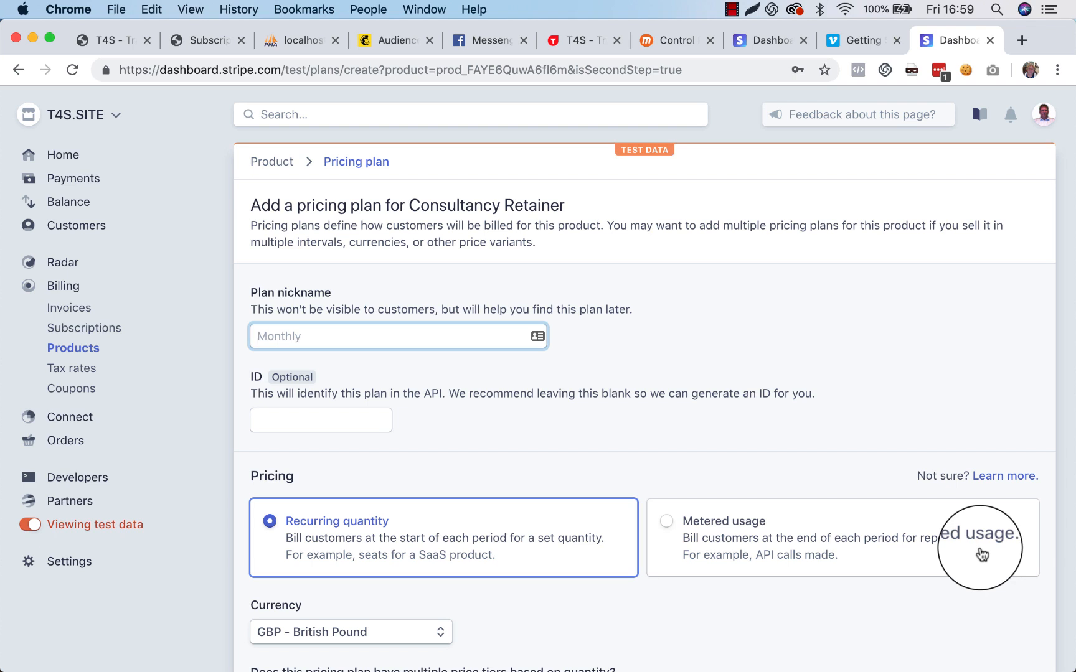
Nickname the pricing plan "£97 a month" and keep GBP - British Pound as its currency.
{"action": "type", "text": "£97 a month"}
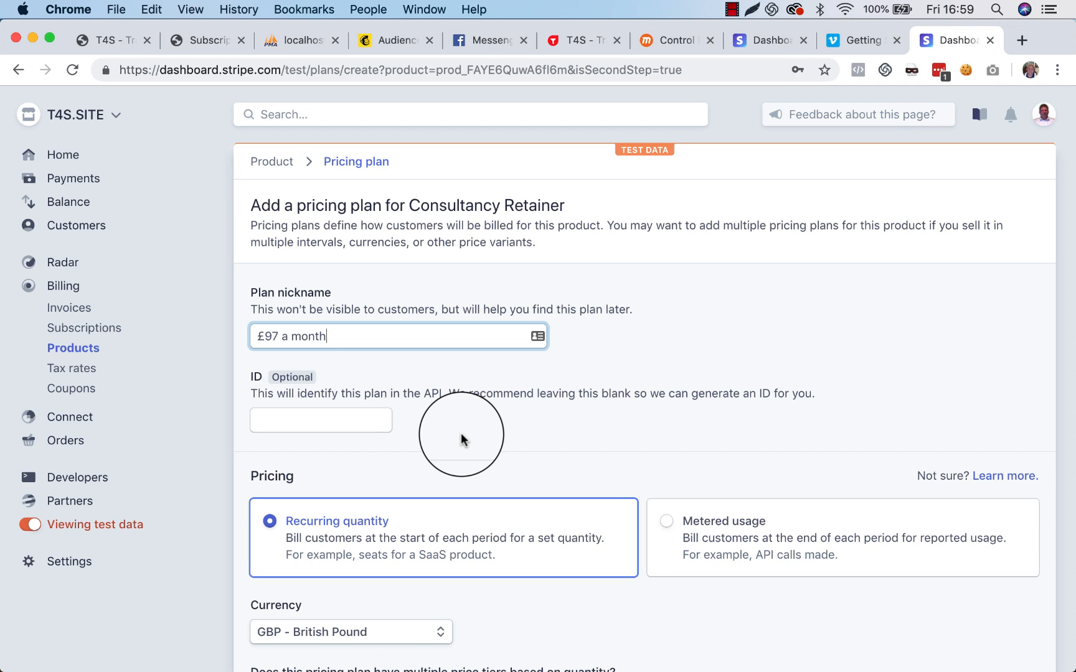
{"action": "scroll", "coordinate": [486, 451], "scroll_direction": "down", "scroll_amount": 4}
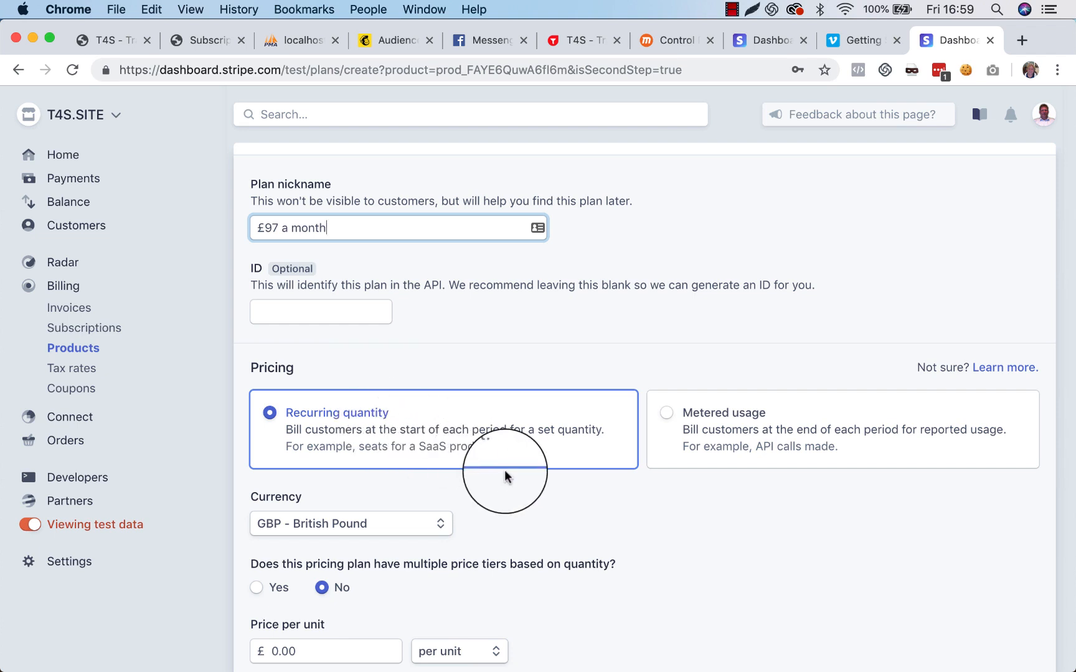
{"action": "scroll", "coordinate": [497, 467], "scroll_direction": "down", "scroll_amount": 3}
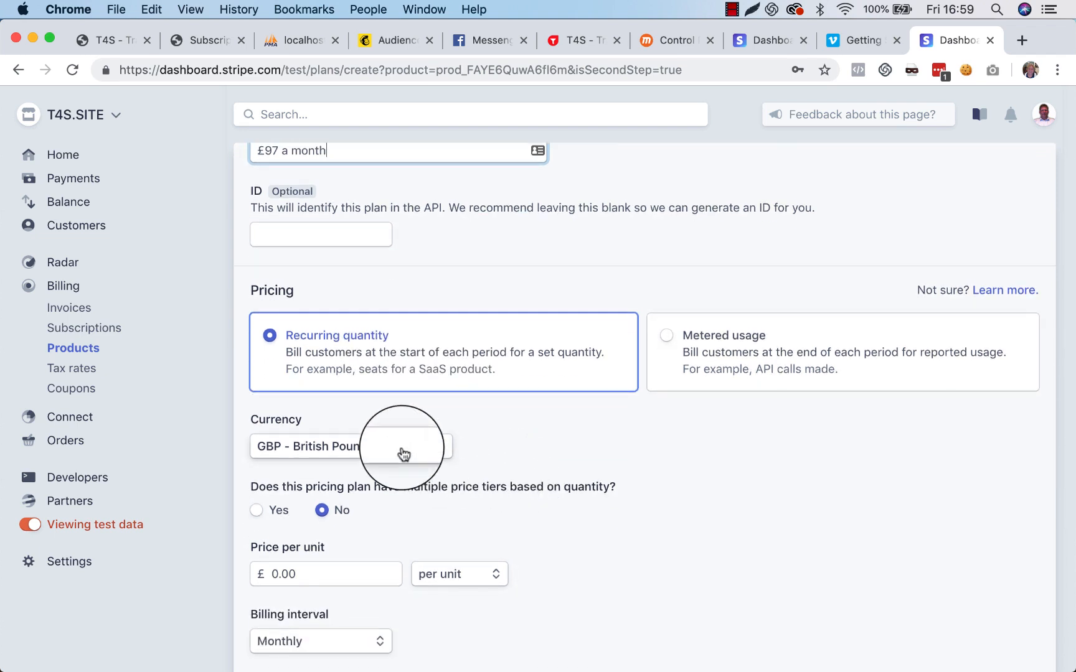
{"action": "left_click", "coordinate": [404, 454]}
{"action": "left_click", "coordinate": [402, 452]}
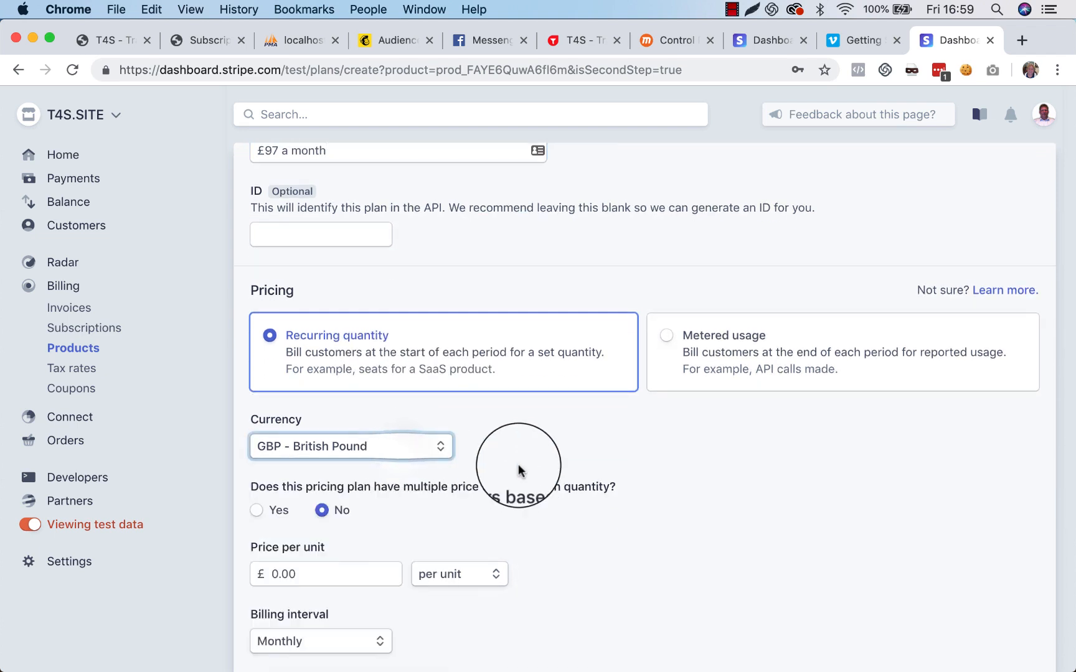
Set the plan's price to £97.00, charged per unit.
{"action": "scroll", "coordinate": [519, 470], "scroll_direction": "down", "scroll_amount": 3}
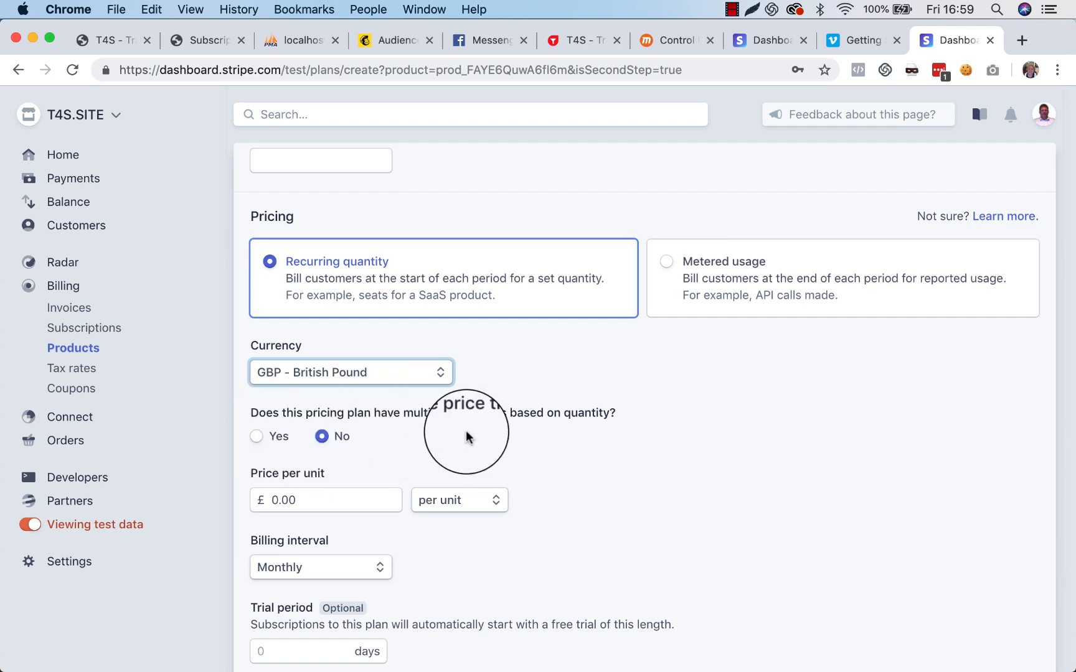
{"action": "scroll", "coordinate": [466, 430], "scroll_direction": "down", "scroll_amount": 3}
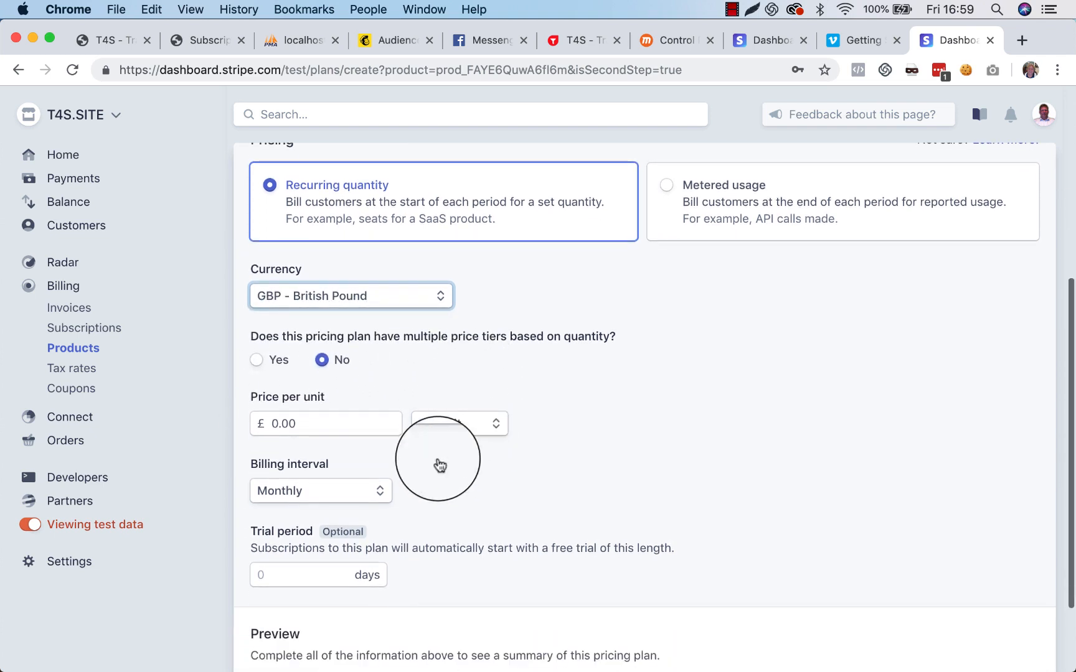
{"action": "left_click", "coordinate": [317, 425]}
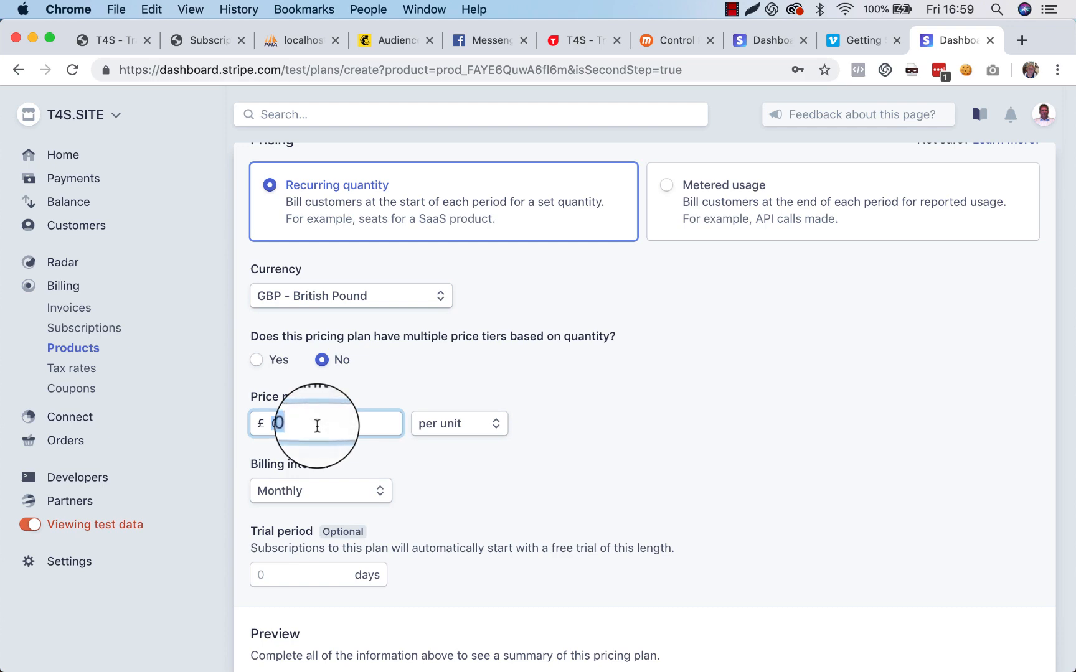
{"action": "scroll", "coordinate": [317, 425], "scroll_direction": "up", "scroll_amount": 5}
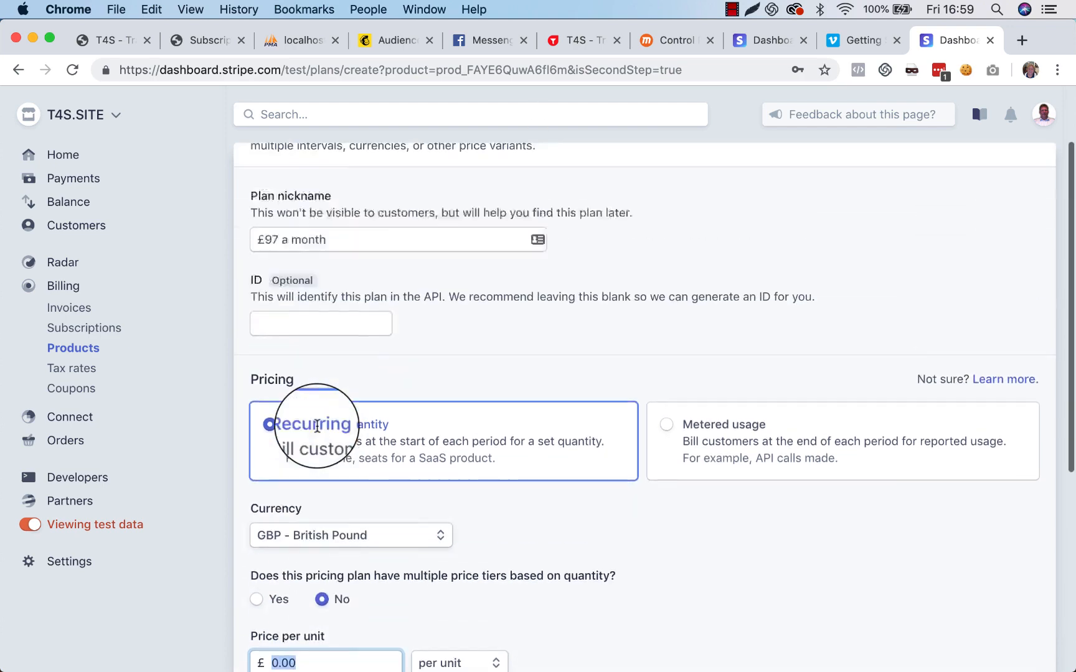
{"action": "scroll", "coordinate": [317, 425], "scroll_direction": "down", "scroll_amount": 5}
{"action": "type", "text": "97.00"}
{"action": "left_click", "coordinate": [451, 400]}
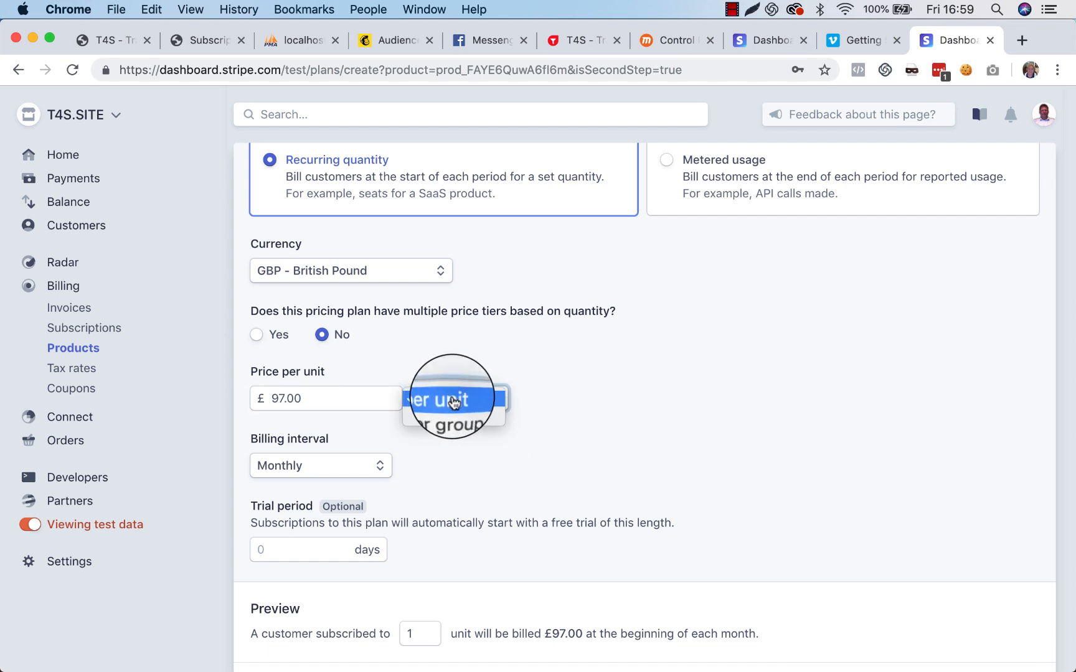
{"action": "left_click", "coordinate": [451, 400]}
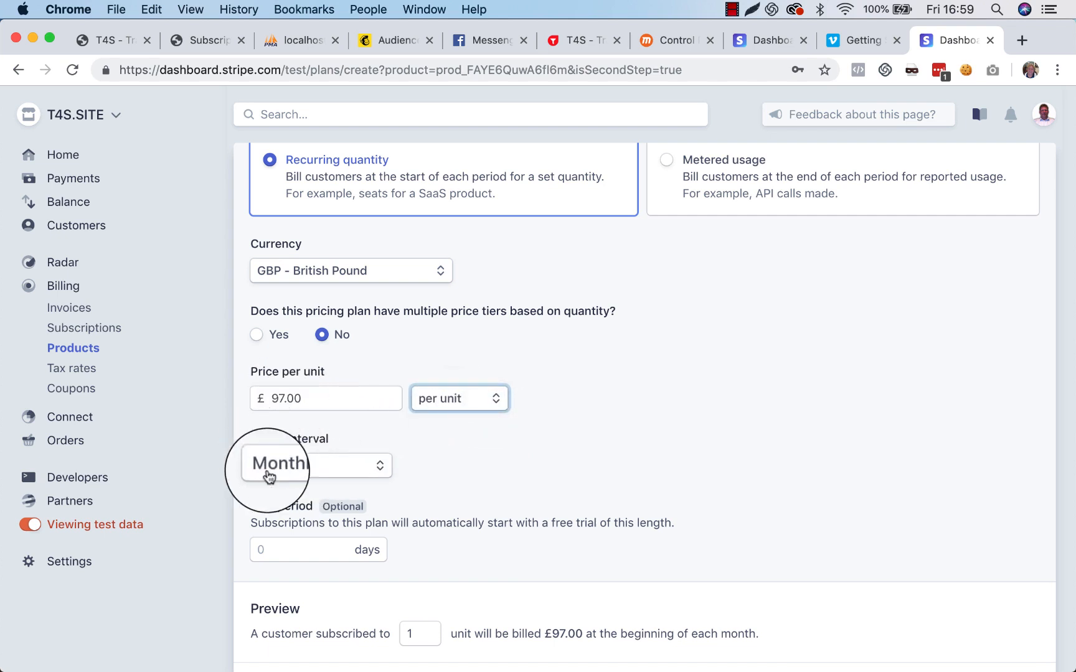
Keep the billing interval at Monthly and add the pricing plan to the product.
{"action": "scroll", "coordinate": [470, 464], "scroll_direction": "down", "scroll_amount": 2}
{"action": "scroll", "coordinate": [470, 463], "scroll_direction": "down", "scroll_amount": 1}
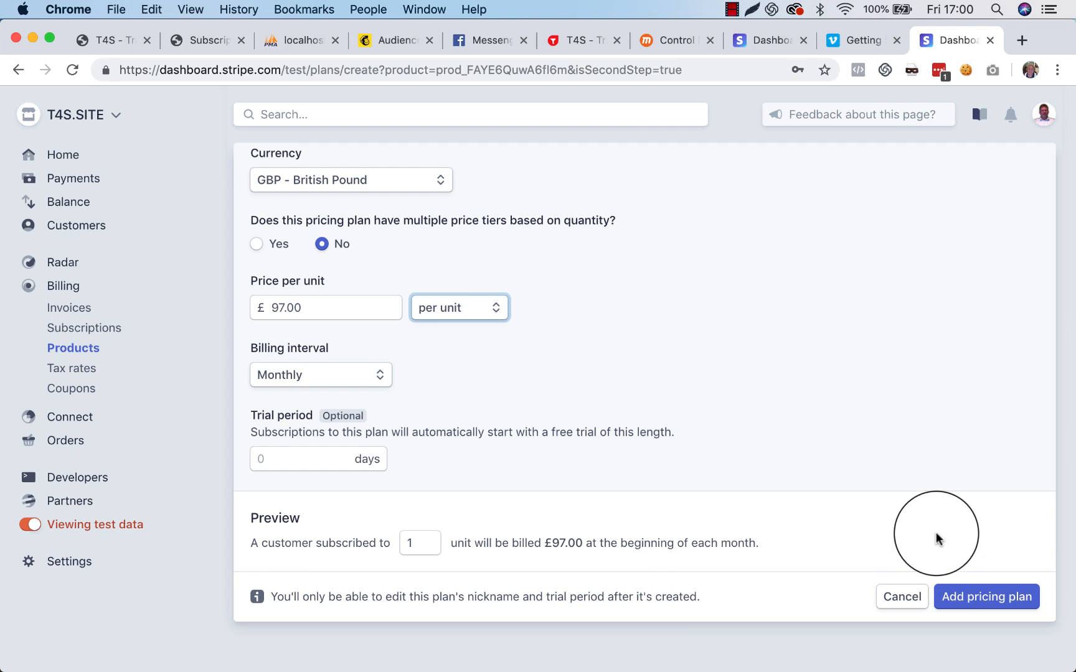
{"action": "left_click", "coordinate": [349, 376]}
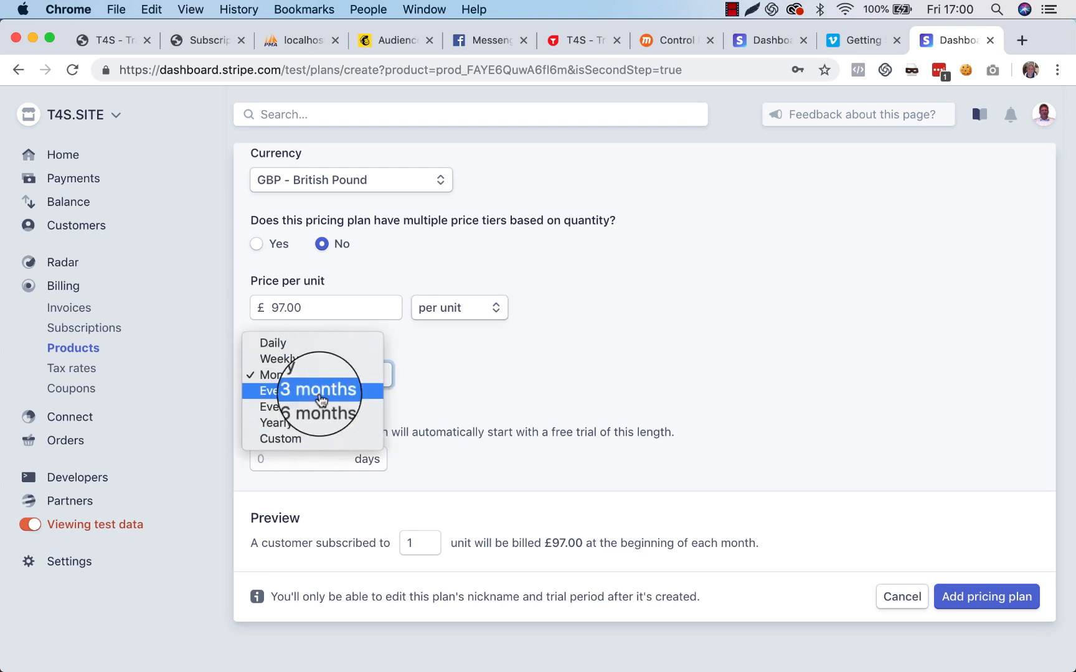
{"action": "left_click", "coordinate": [416, 374]}
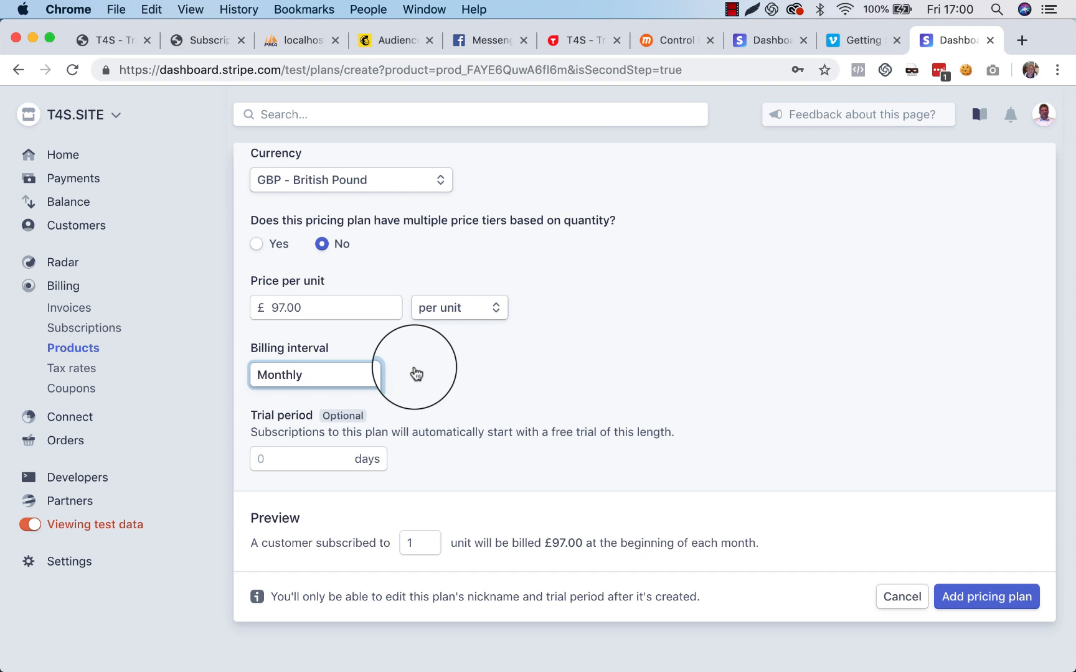
{"action": "left_click", "coordinate": [970, 598]}
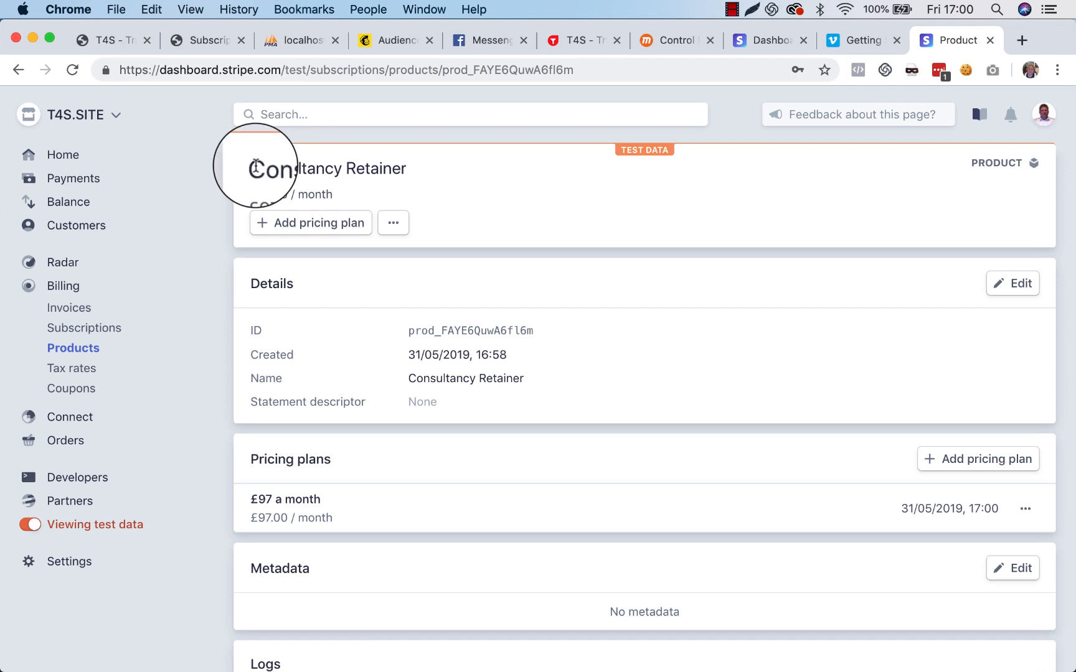
Open Consultancy Retainer from the product list and review its details and pricing plans.
{"action": "left_click", "coordinate": [93, 355]}
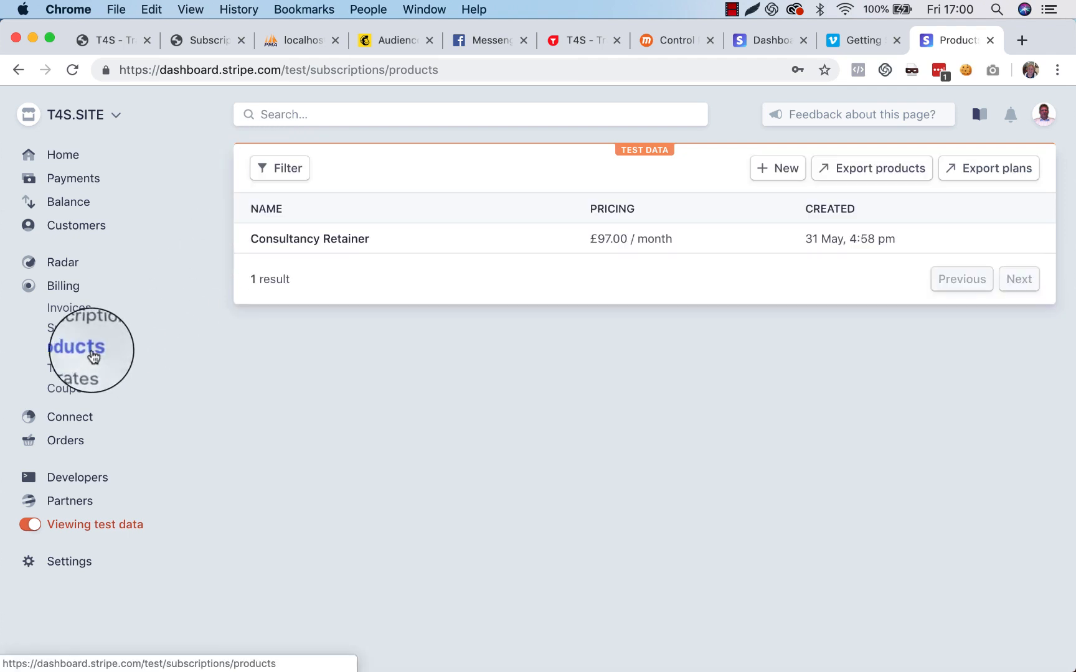
{"action": "left_click", "coordinate": [399, 244]}
{"action": "scroll", "coordinate": [410, 325], "scroll_direction": "down", "scroll_amount": 2}
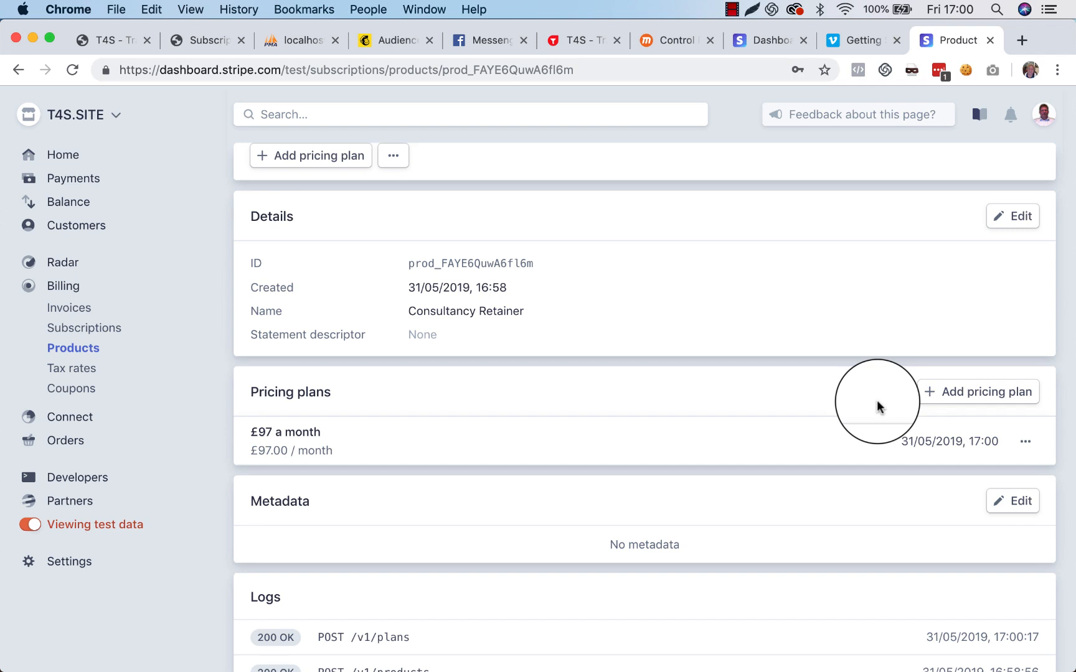
{"action": "scroll", "coordinate": [877, 406], "scroll_direction": "up", "scroll_amount": 2}
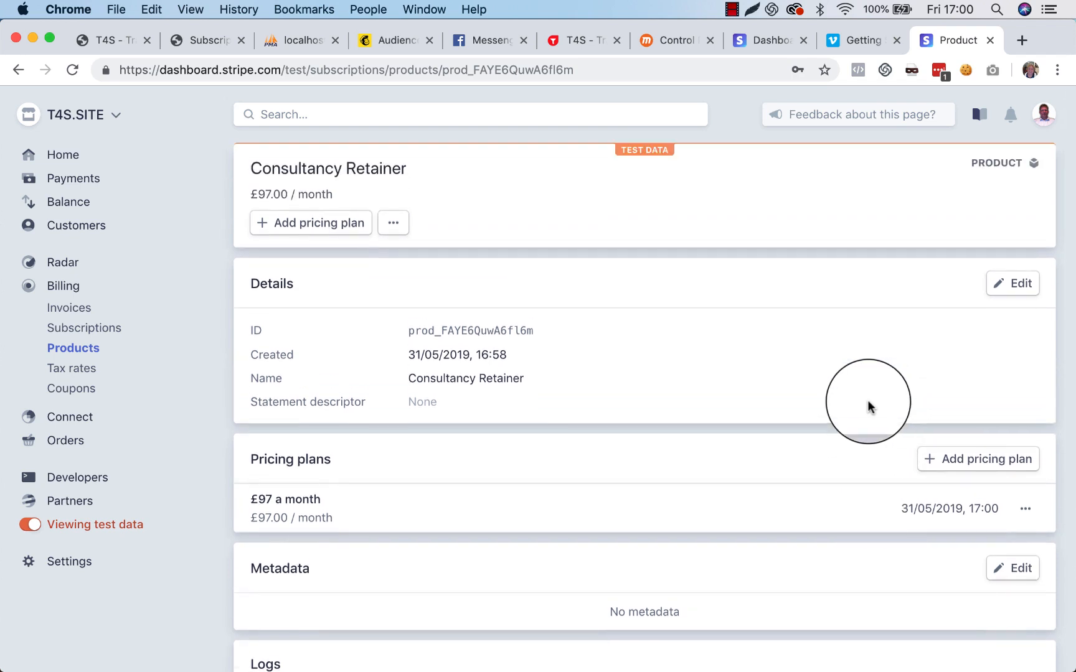
{"action": "scroll", "coordinate": [598, 367], "scroll_direction": "down", "scroll_amount": 1}
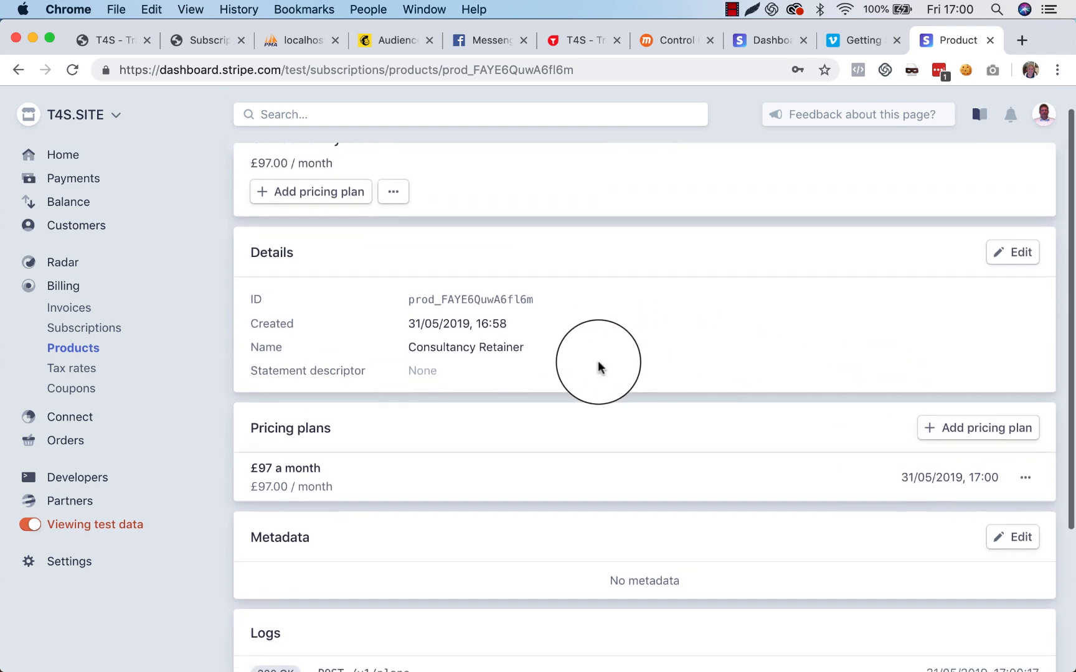
{"action": "scroll", "coordinate": [550, 401], "scroll_direction": "up", "scroll_amount": 1}
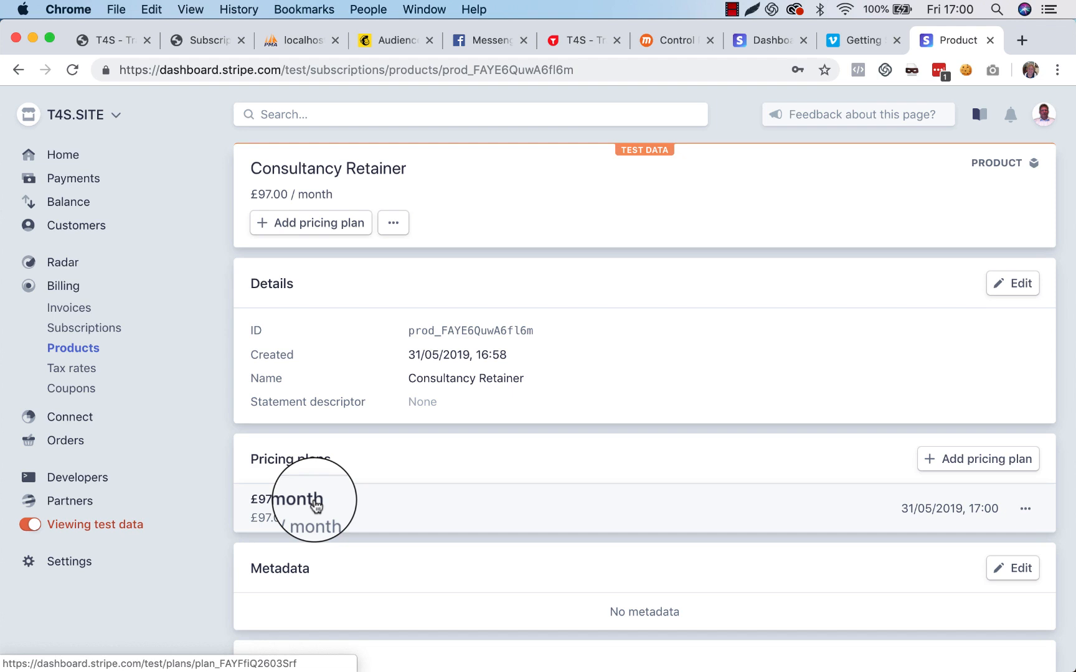
Compare the Consultancy Retainer product's ID with the ID of its £97 a month plan, ending with the plan ID selected.
{"action": "left_click", "coordinate": [316, 507]}
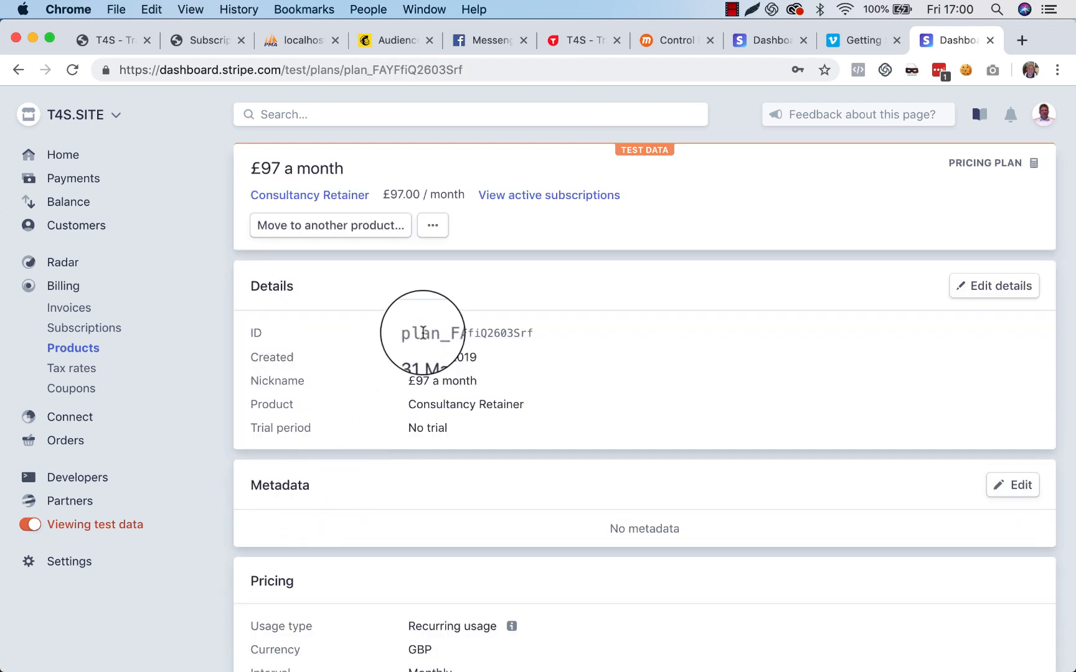
{"action": "double_click", "coordinate": [422, 333]}
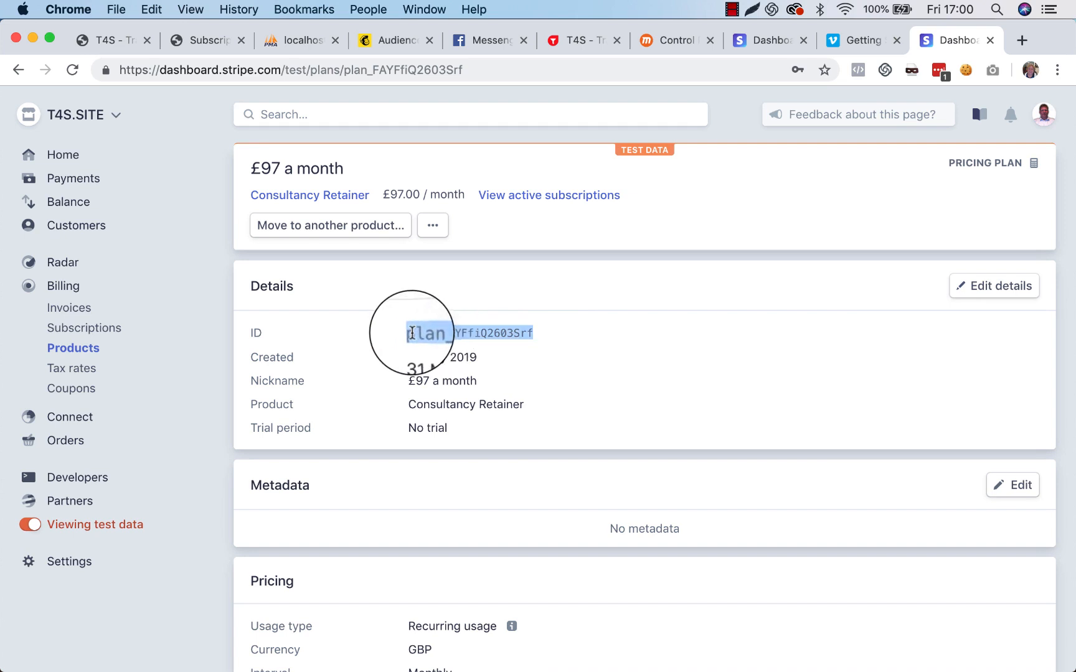
{"action": "left_click", "coordinate": [87, 348]}
{"action": "left_click", "coordinate": [369, 243]}
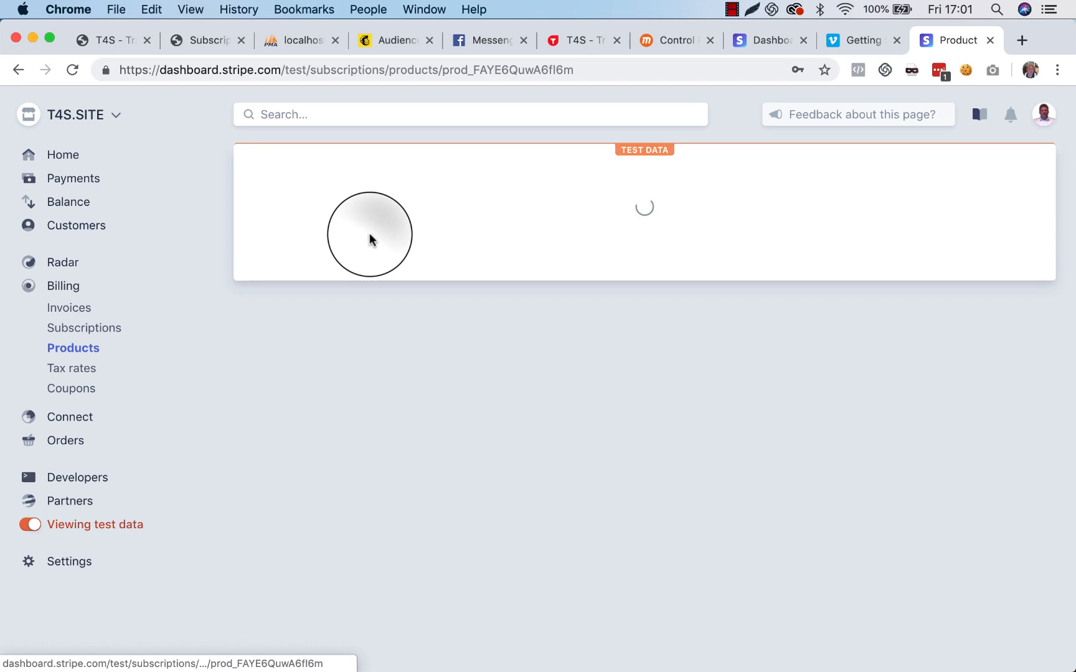
{"action": "double_click", "coordinate": [432, 327]}
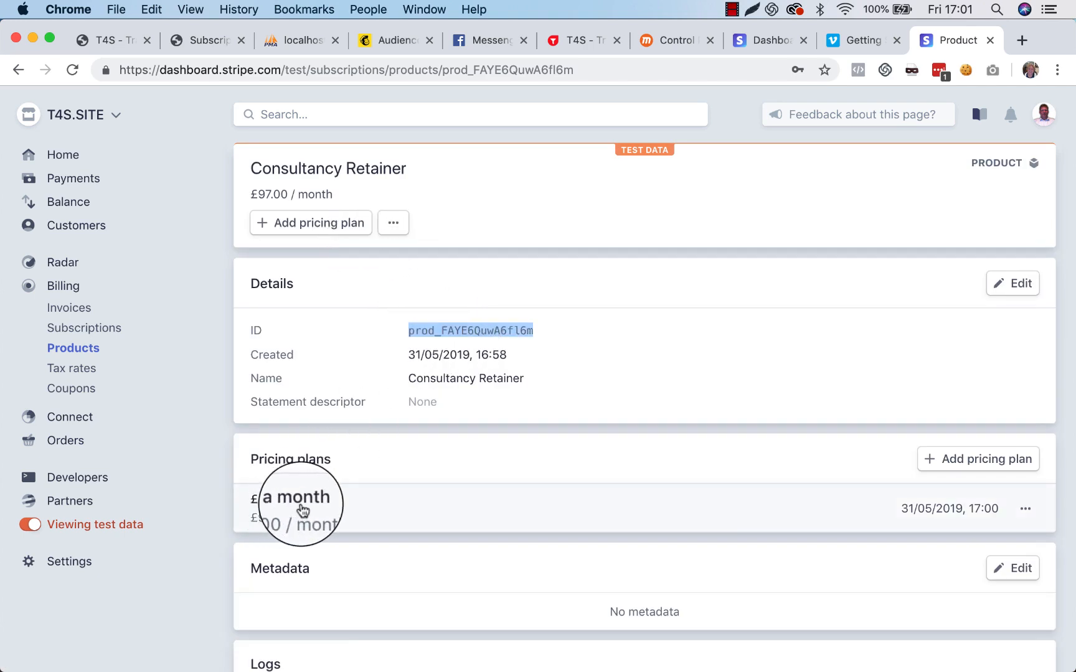
{"action": "left_click", "coordinate": [300, 505]}
{"action": "double_click", "coordinate": [430, 334]}
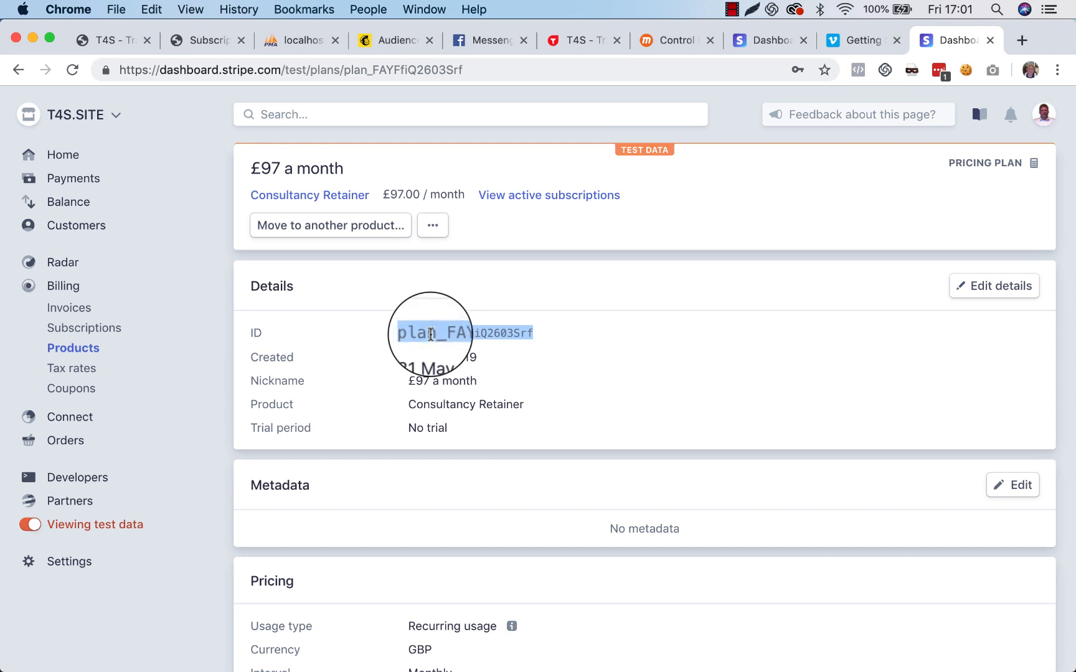
Switch to the T4S Funnel Manager, open the Subscription Page for editing, and select its GET RELIABLE PROTECTION NOW button element.
{"action": "left_click", "coordinate": [582, 41]}
{"action": "scroll", "coordinate": [541, 436], "scroll_direction": "down", "scroll_amount": 2}
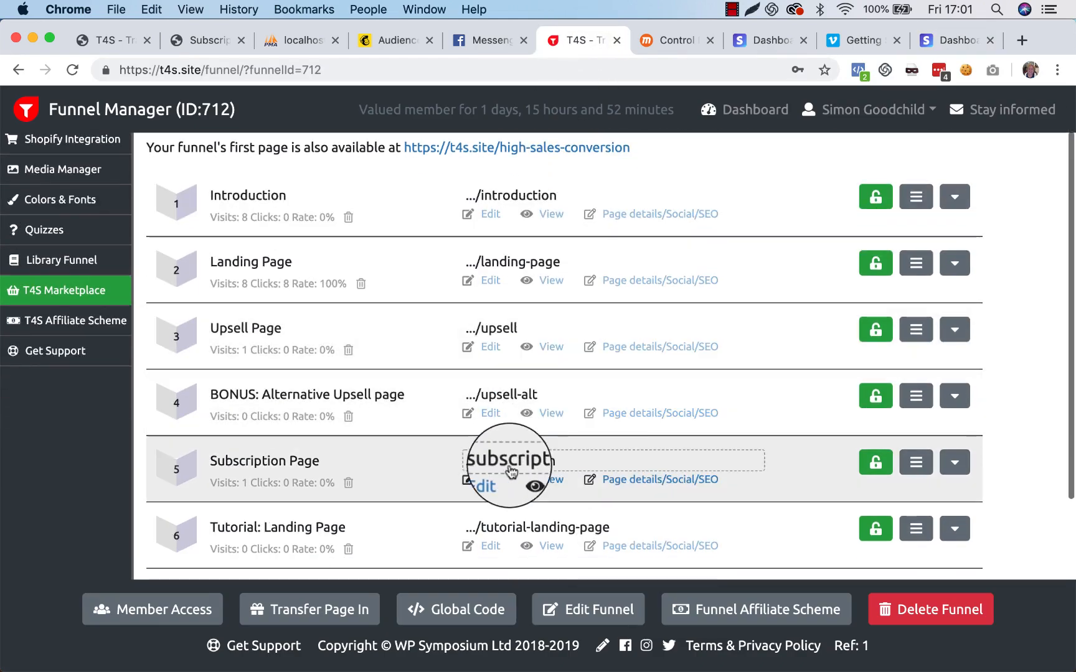
{"action": "left_click", "coordinate": [491, 483]}
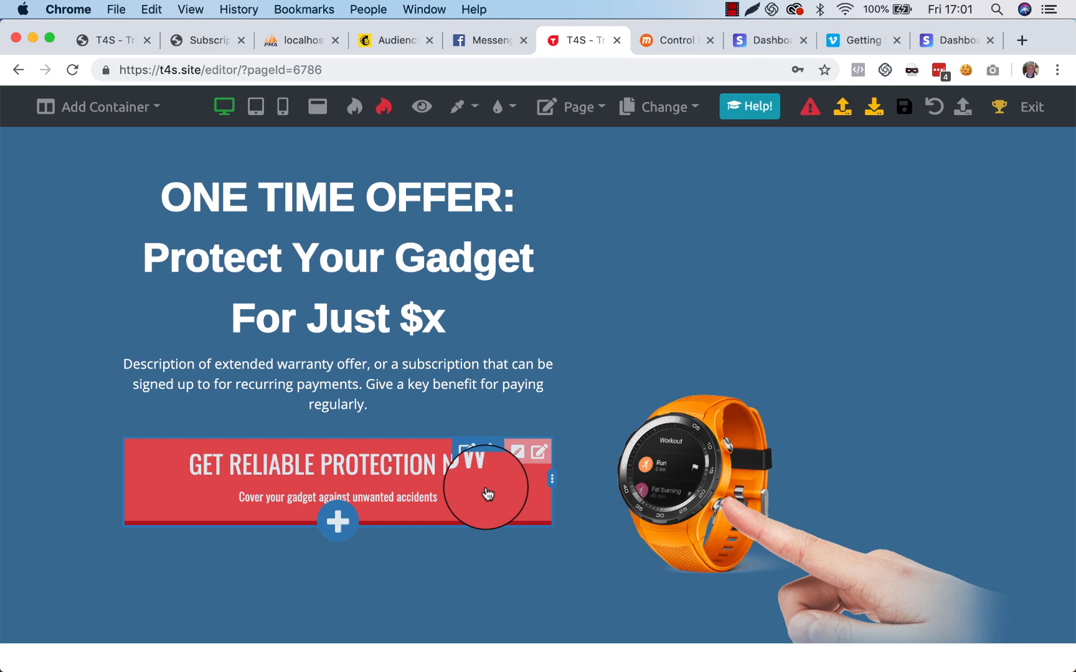
{"action": "left_click", "coordinate": [487, 494]}
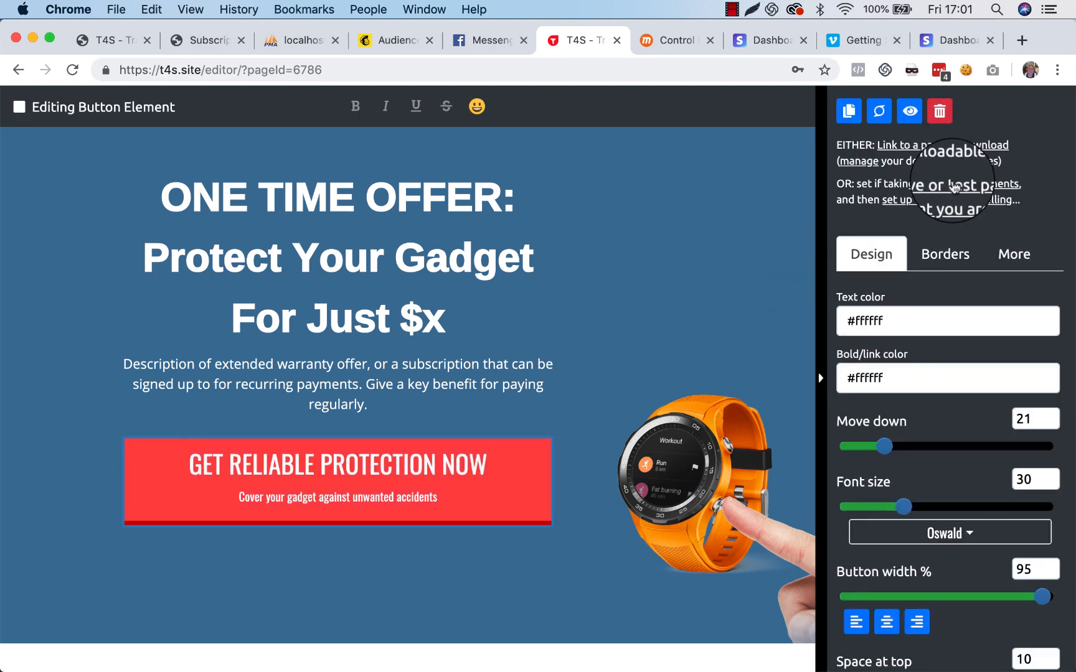
Open the button's live or test payment settings and clear the Stripe LIVE publishable and secret key fields.
{"action": "left_click", "coordinate": [953, 186]}
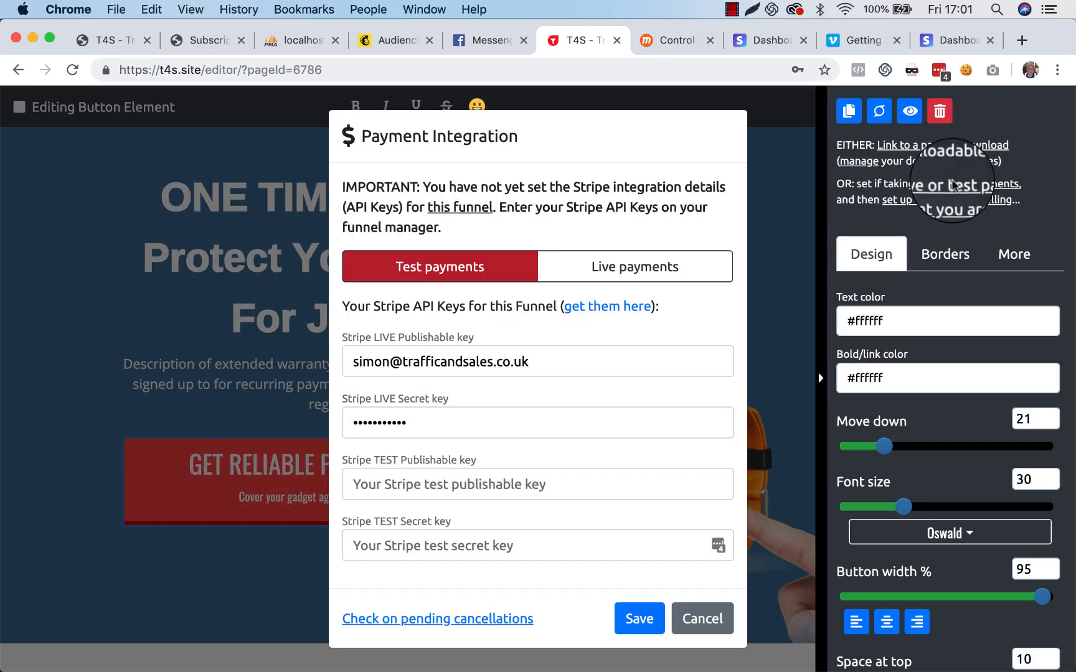
{"action": "left_click", "coordinate": [555, 360]}
{"action": "key", "text": "super+a"}
{"action": "key", "text": "BackSpace"}
{"action": "key", "text": "Tab"}
{"action": "key", "text": "BackSpace"}
{"action": "key", "text": "Tab"}
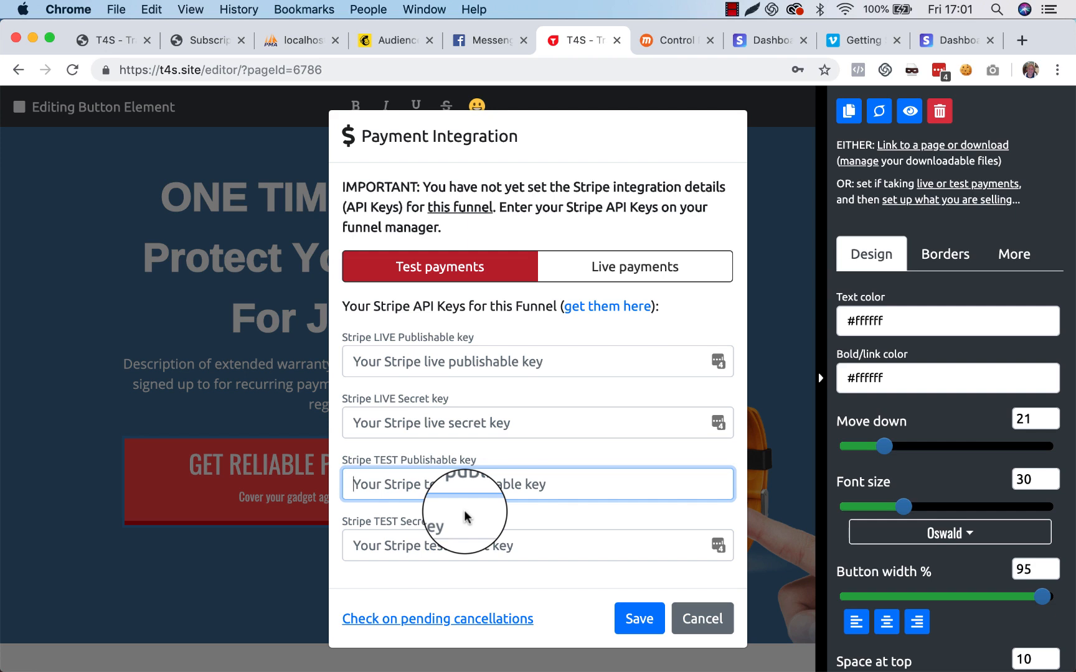
Check the test payments mode against the £97 a month plan in the Stripe test data, and close the payment integration without saving.
{"action": "left_click", "coordinate": [599, 274]}
{"action": "left_click", "coordinate": [516, 272]}
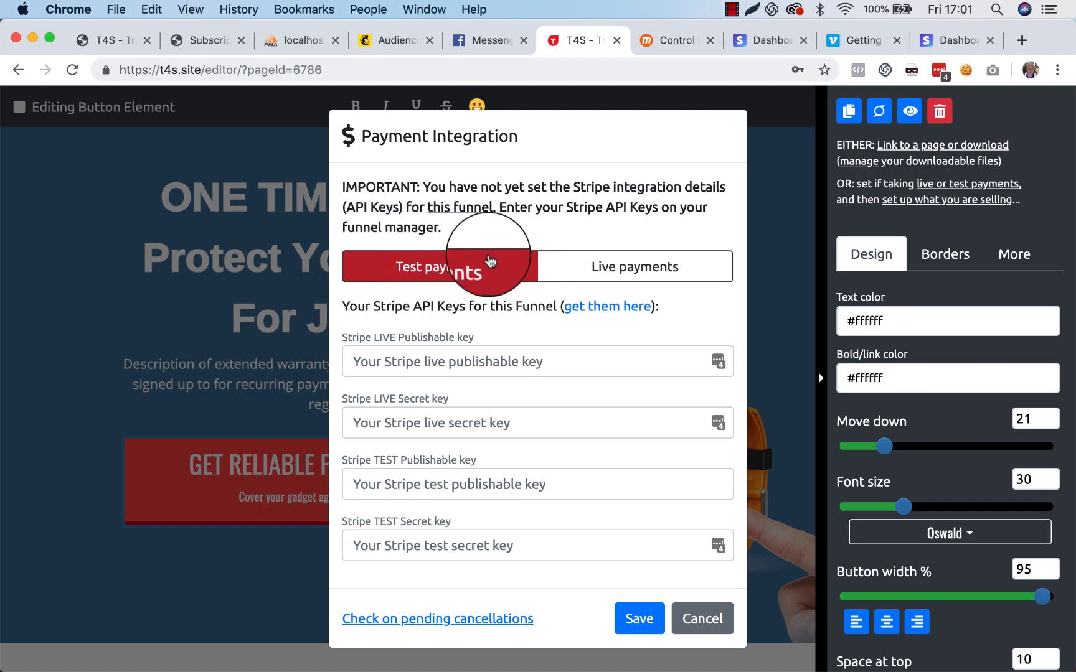
{"action": "left_click", "coordinate": [933, 39]}
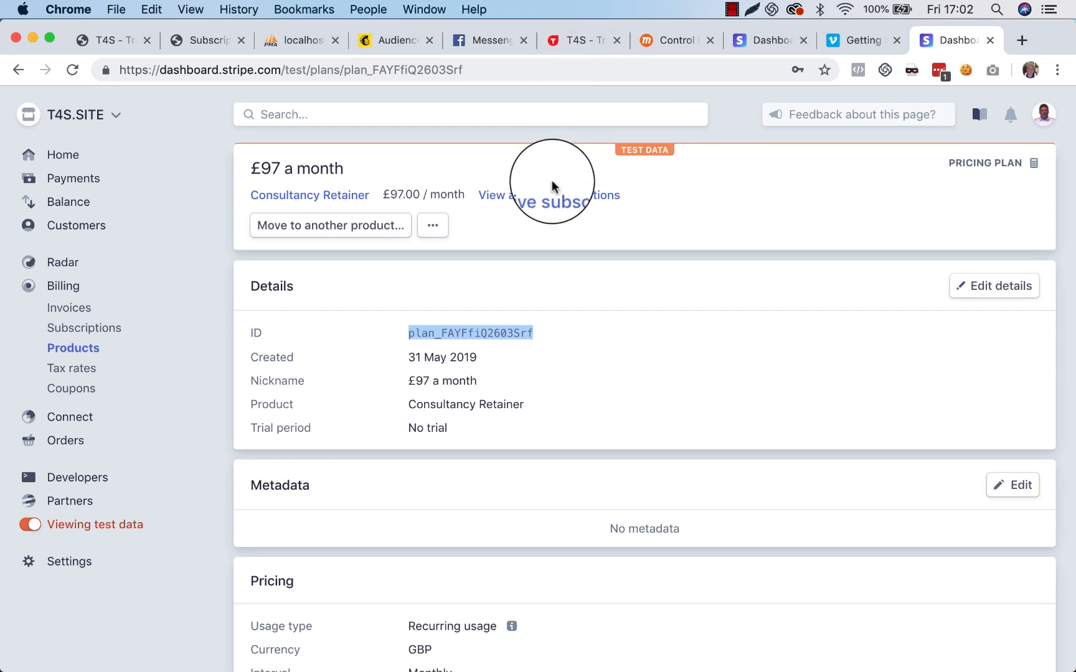
{"action": "left_click", "coordinate": [574, 45]}
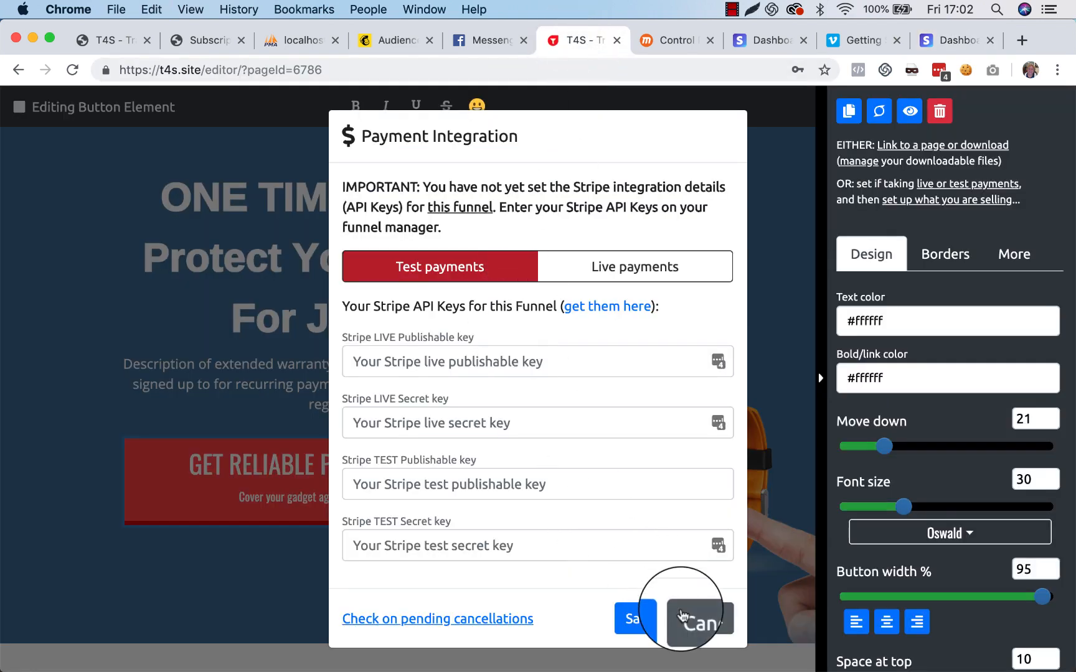
{"action": "left_click", "coordinate": [683, 616]}
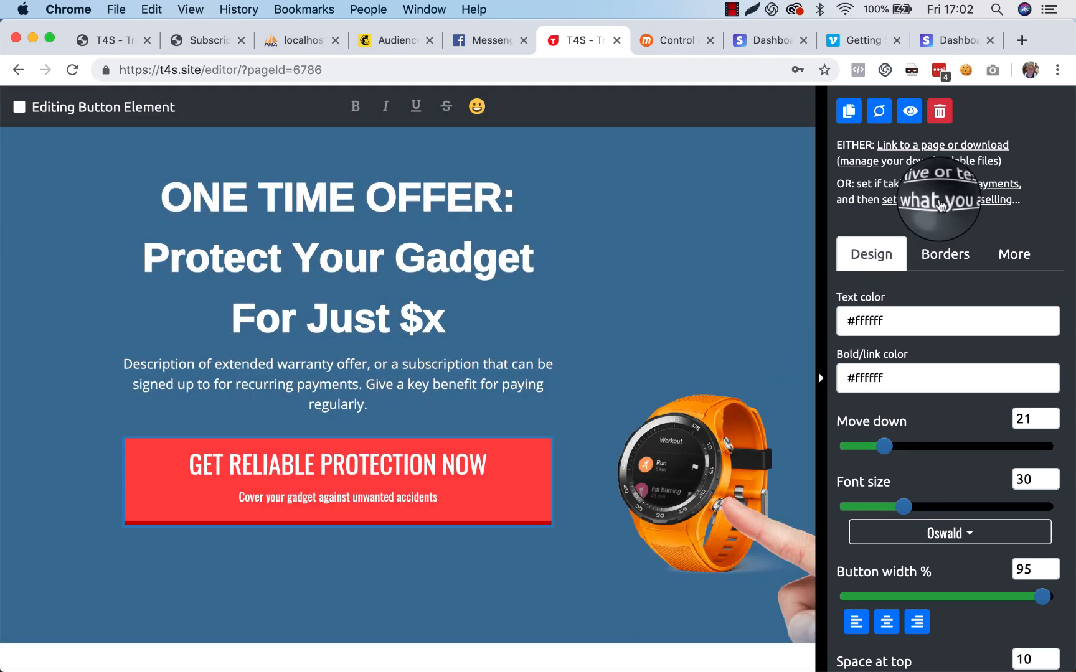
Open the button's purchase details and describe the product as Consultancy Retainer, priced at 97 in British Pound.
{"action": "left_click", "coordinate": [940, 200]}
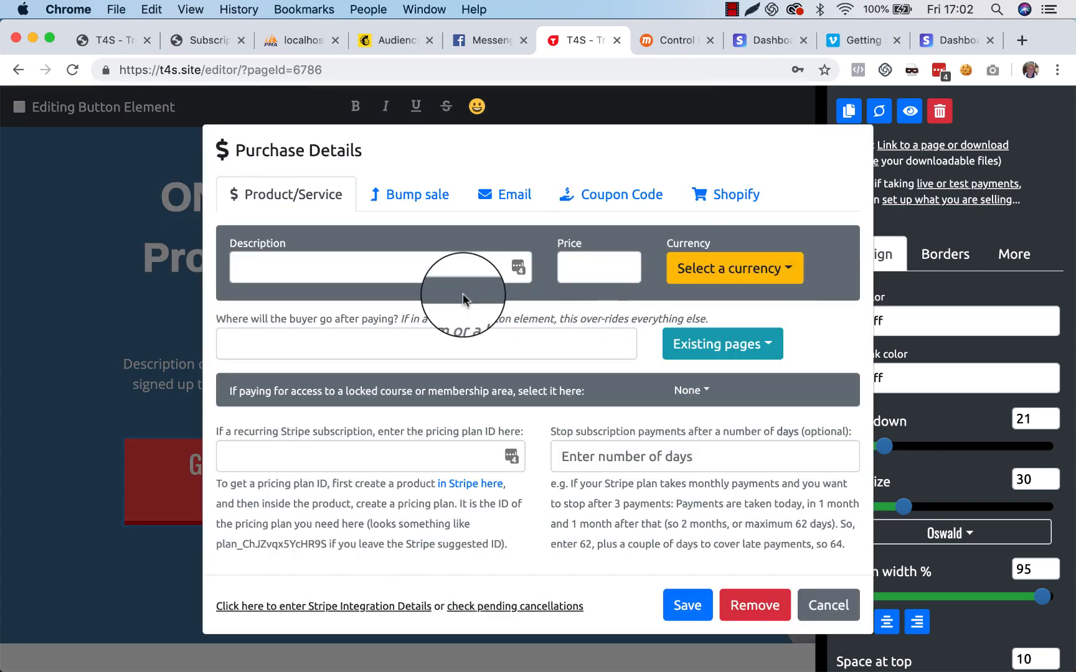
{"action": "left_click", "coordinate": [440, 266]}
{"action": "type", "text": "Consultancy Retainer"}
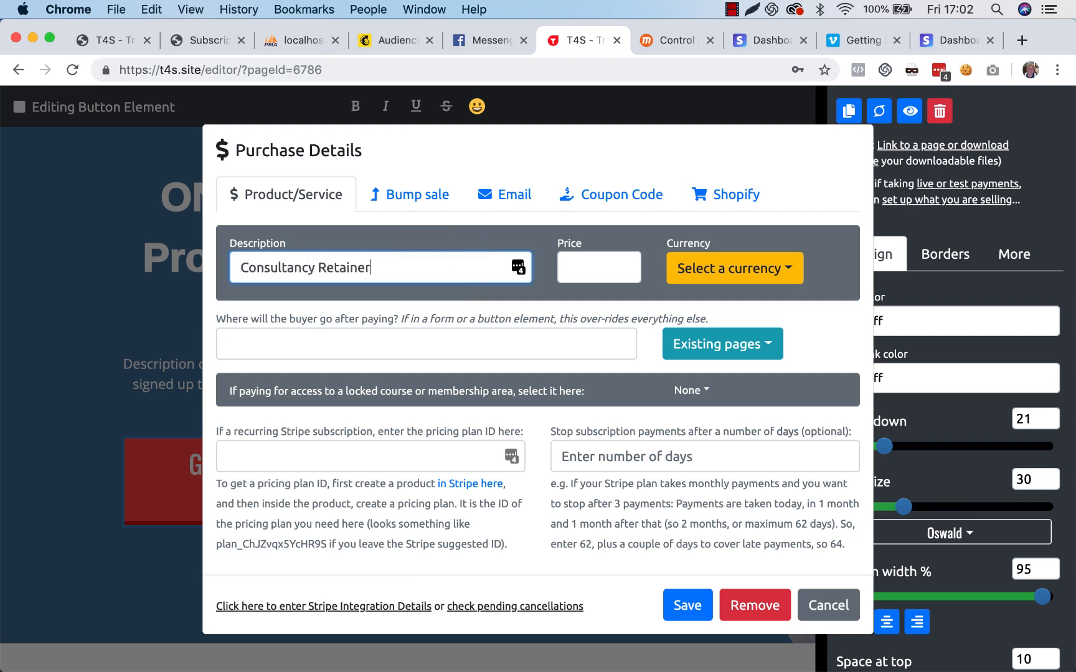
{"action": "key", "text": "Tab"}
{"action": "type", "text": "97"}
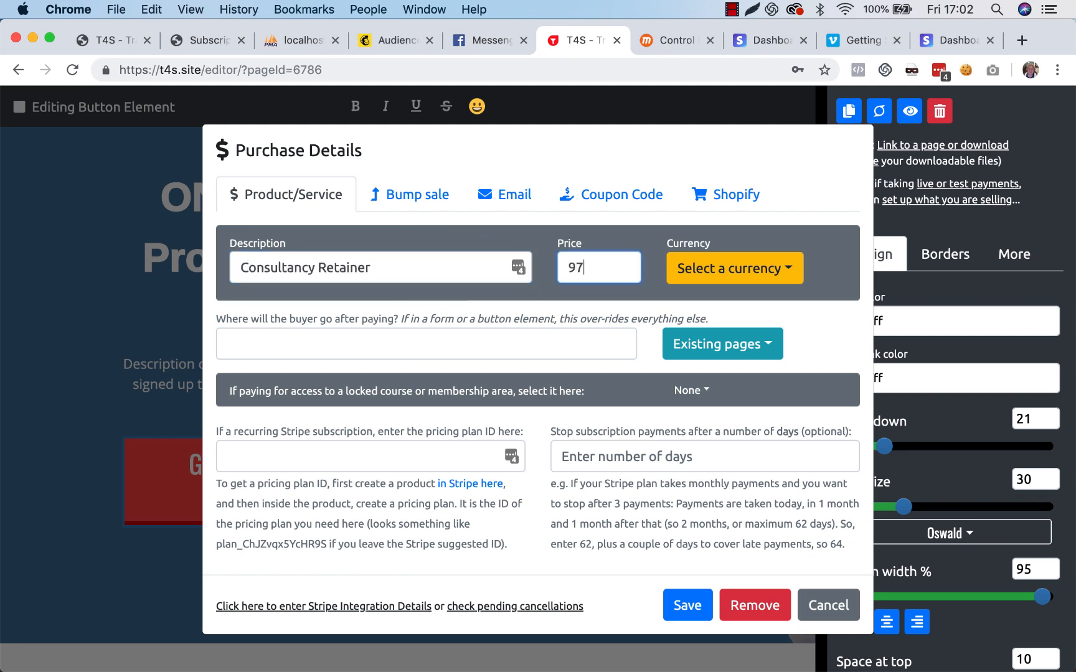
{"action": "left_click", "coordinate": [694, 268]}
{"action": "left_click", "coordinate": [710, 333]}
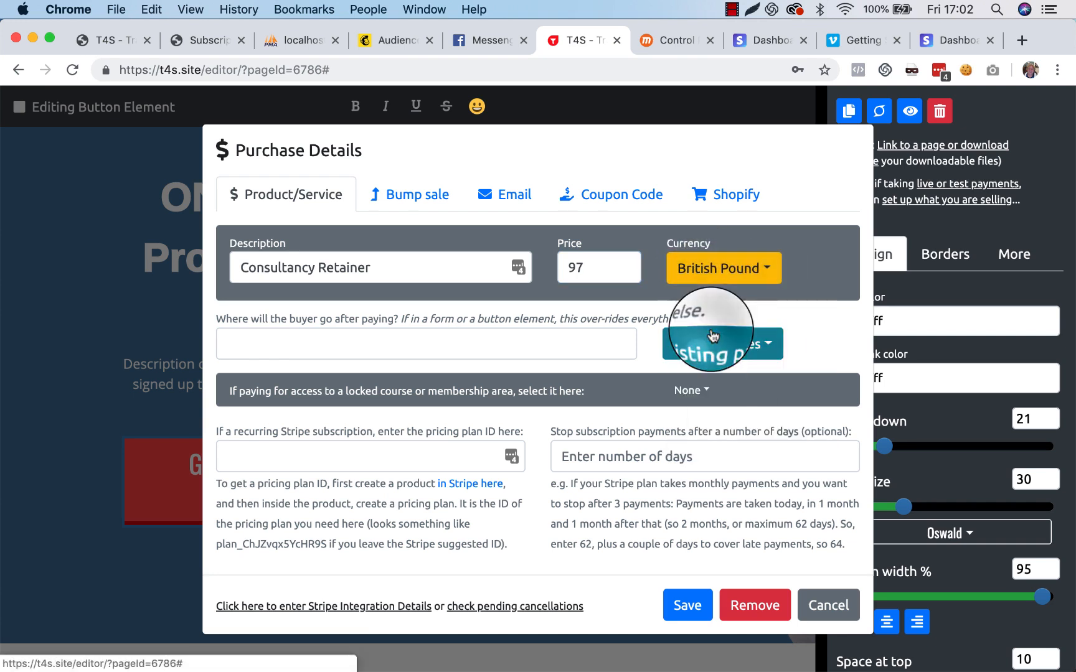
Look over the existing pages available as after-payment destinations, and enter plan_FAYFfiQ2603Srf as the recurring Stripe pricing plan ID.
{"action": "left_click", "coordinate": [765, 345]}
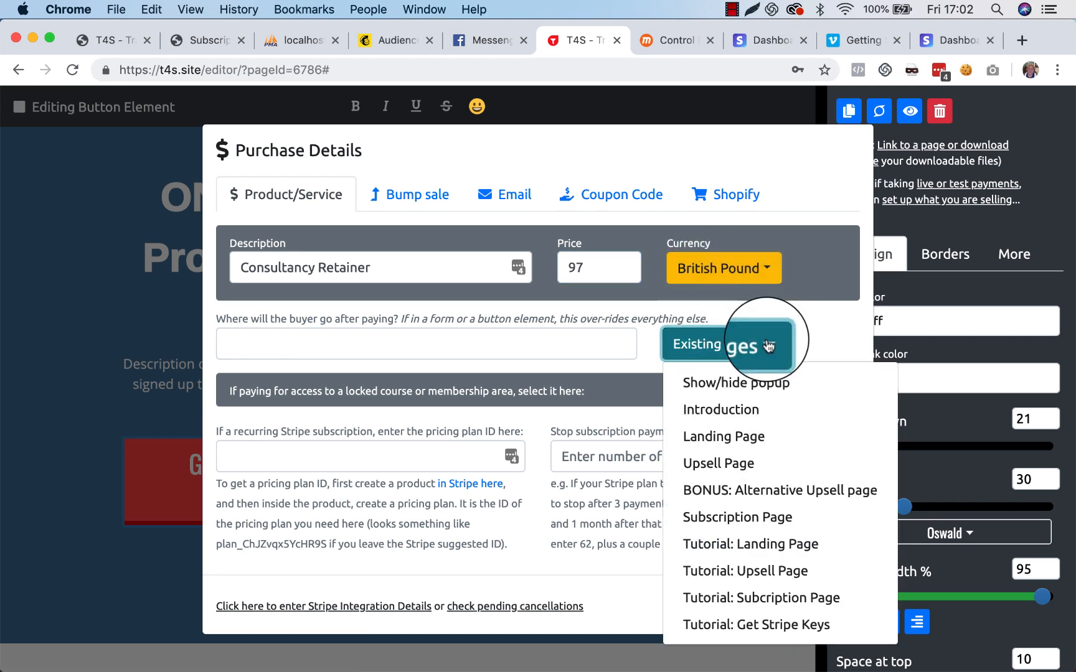
{"action": "left_click", "coordinate": [769, 346]}
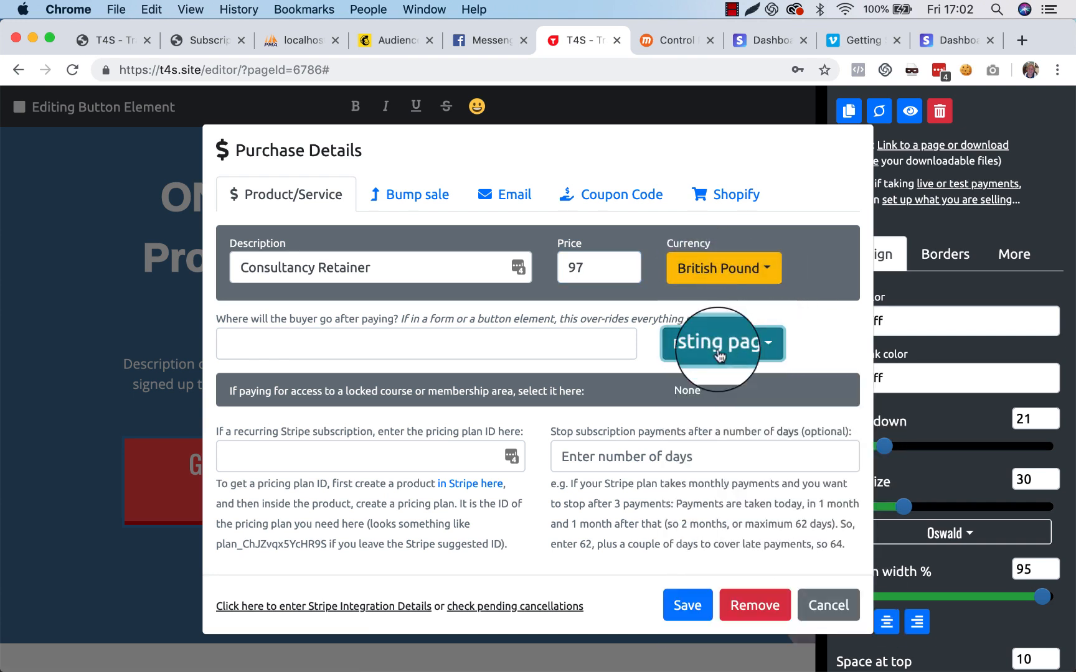
{"action": "left_click", "coordinate": [324, 454]}
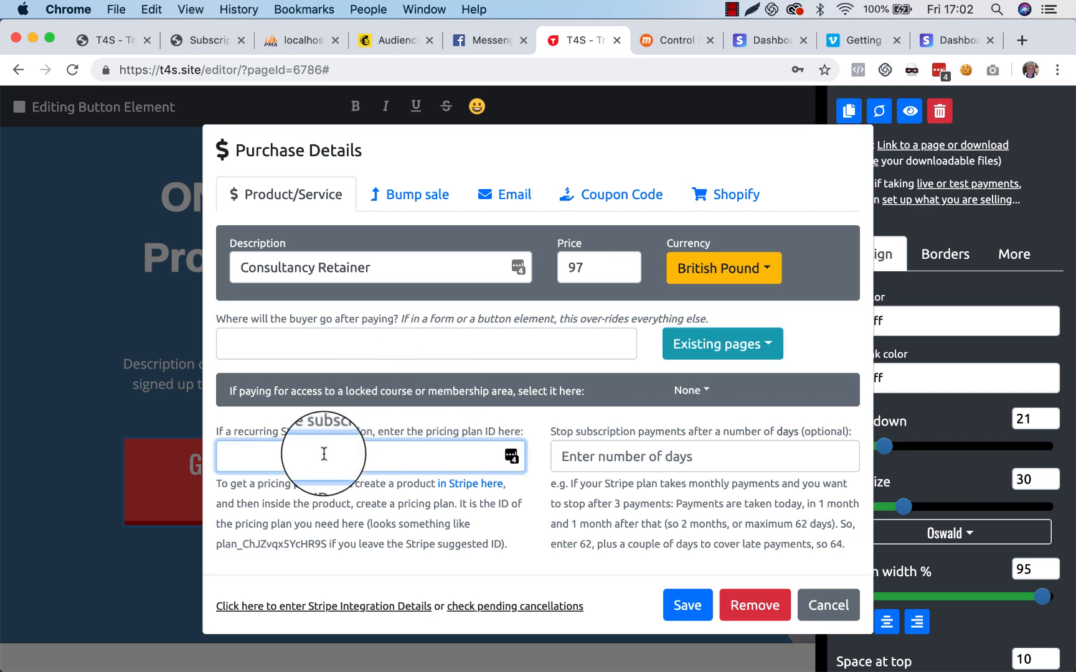
{"action": "key", "text": "super+v"}
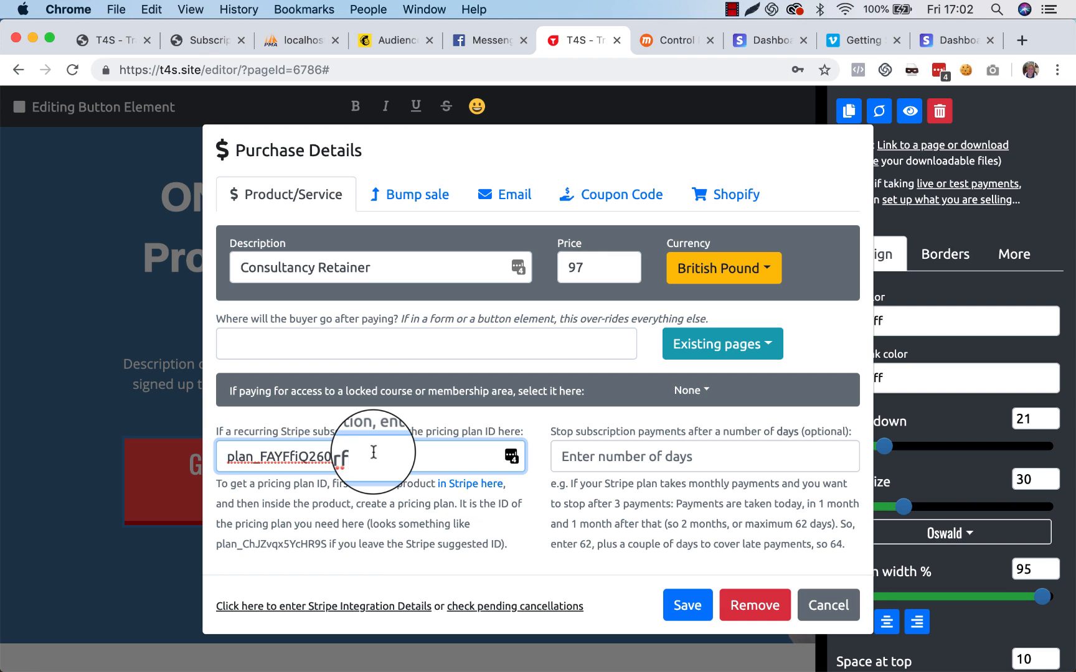
Try a limit of 64 days for stopping subscription payments, and clear the number of days.
{"action": "left_click", "coordinate": [620, 457]}
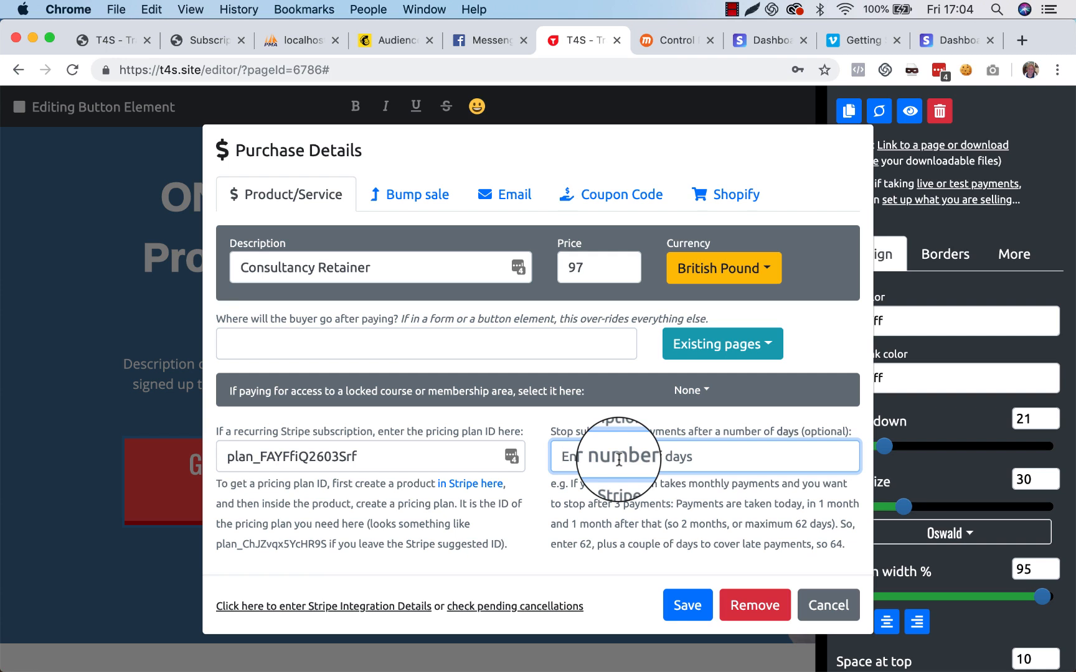
{"action": "type", "text": "64"}
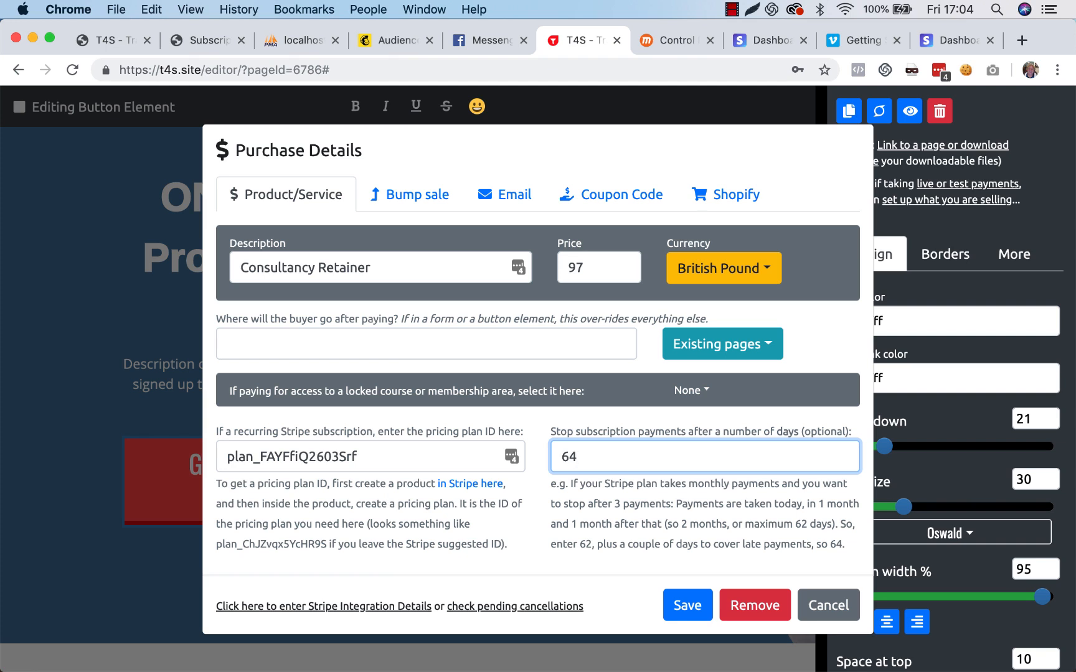
{"action": "key", "text": "BackSpace"}
{"action": "type", "text": "7"}
{"action": "key", "text": "BackSpace"}
{"action": "key", "text": "BackSpace"}
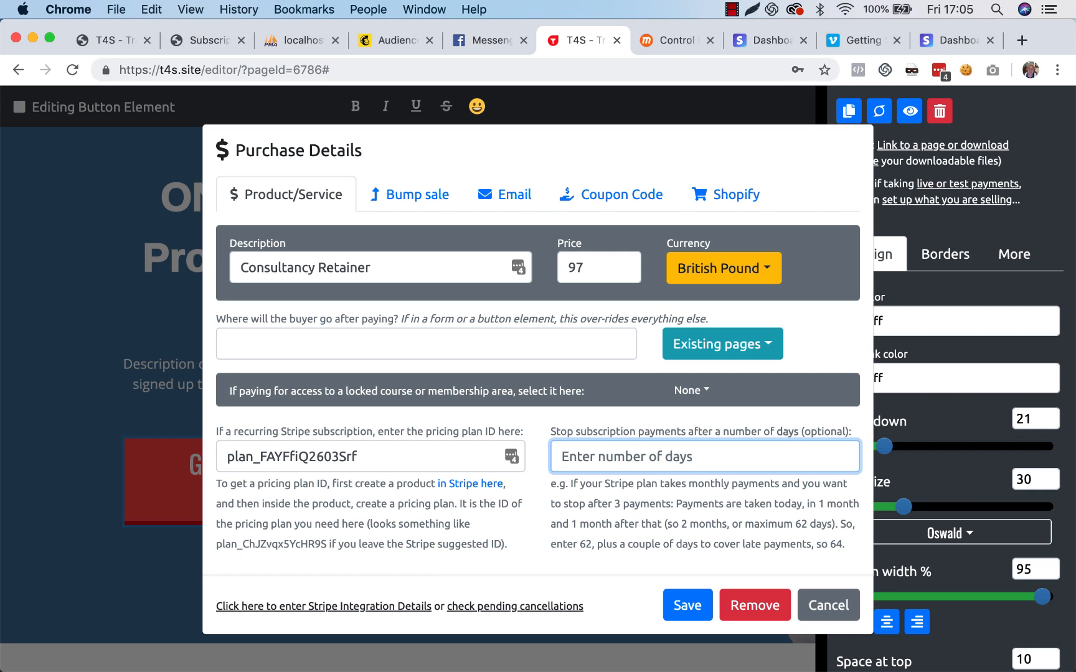
Set the existing Introduction page as the place the buyer goes after paying.
{"action": "left_click", "coordinate": [741, 344]}
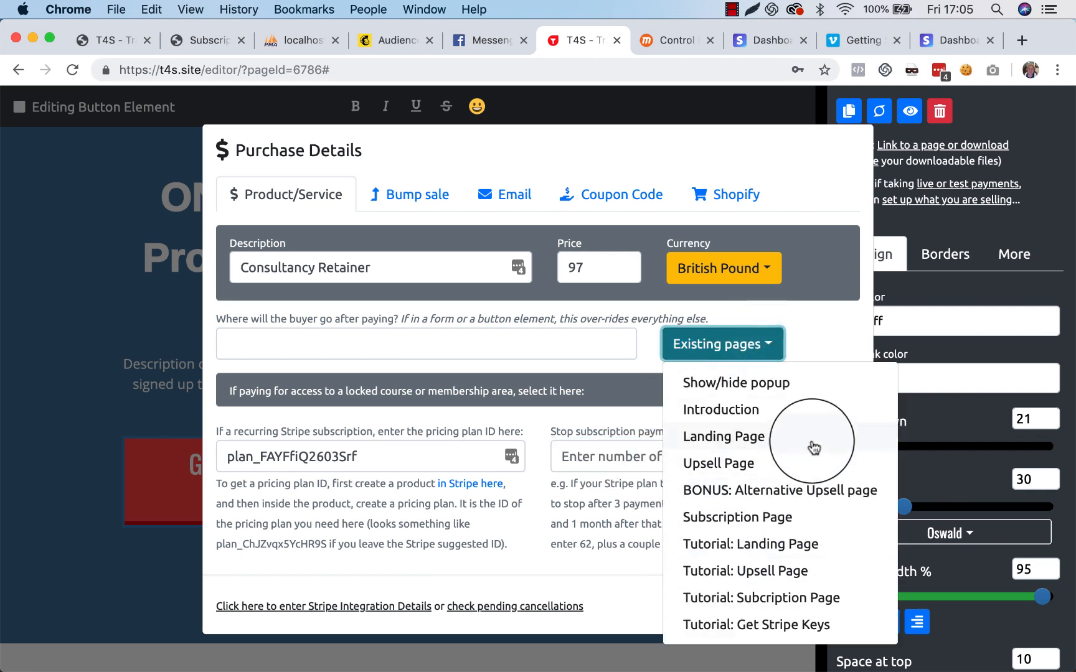
{"action": "left_click", "coordinate": [772, 411]}
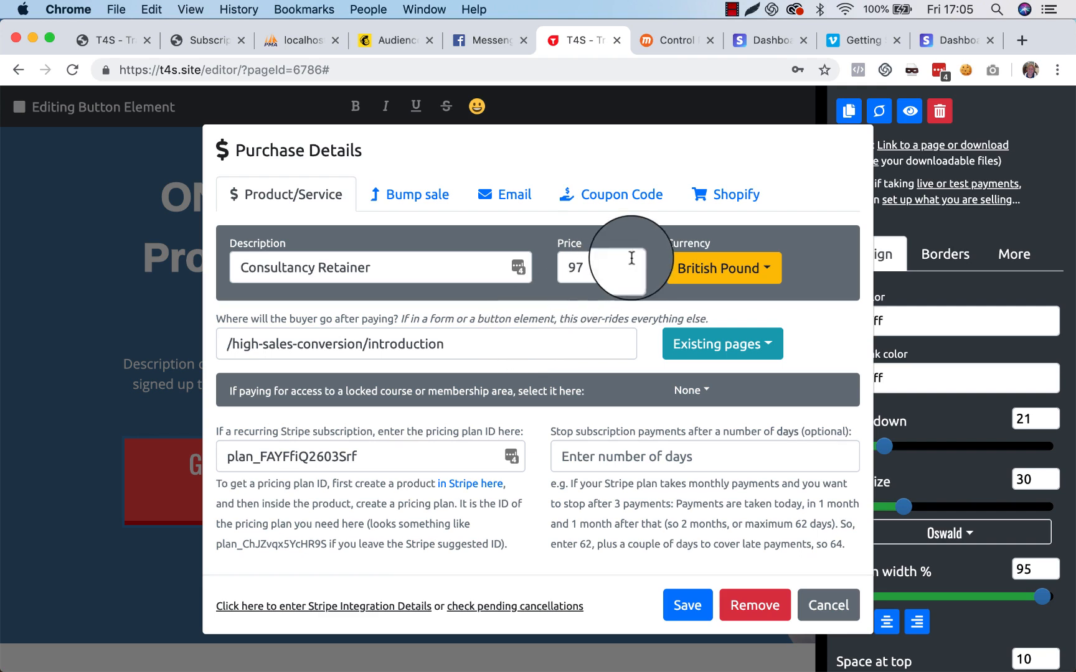
Check the £97 a month plan in the Stripe test data, and close the button's purchase details without saving.
{"action": "left_click", "coordinate": [953, 40]}
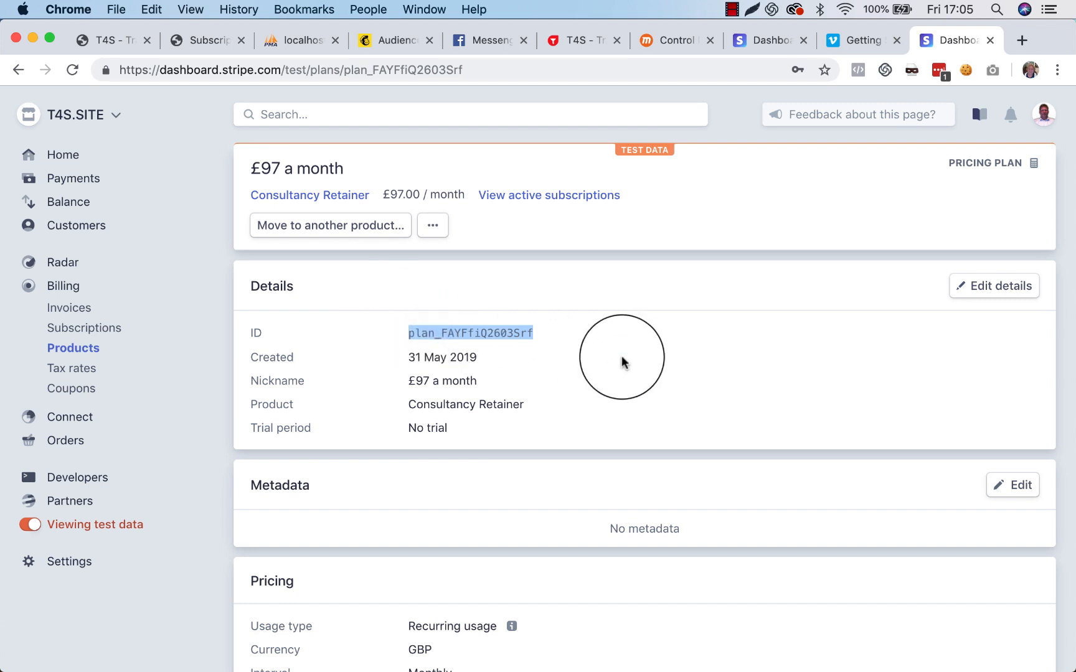
{"action": "left_click", "coordinate": [571, 37]}
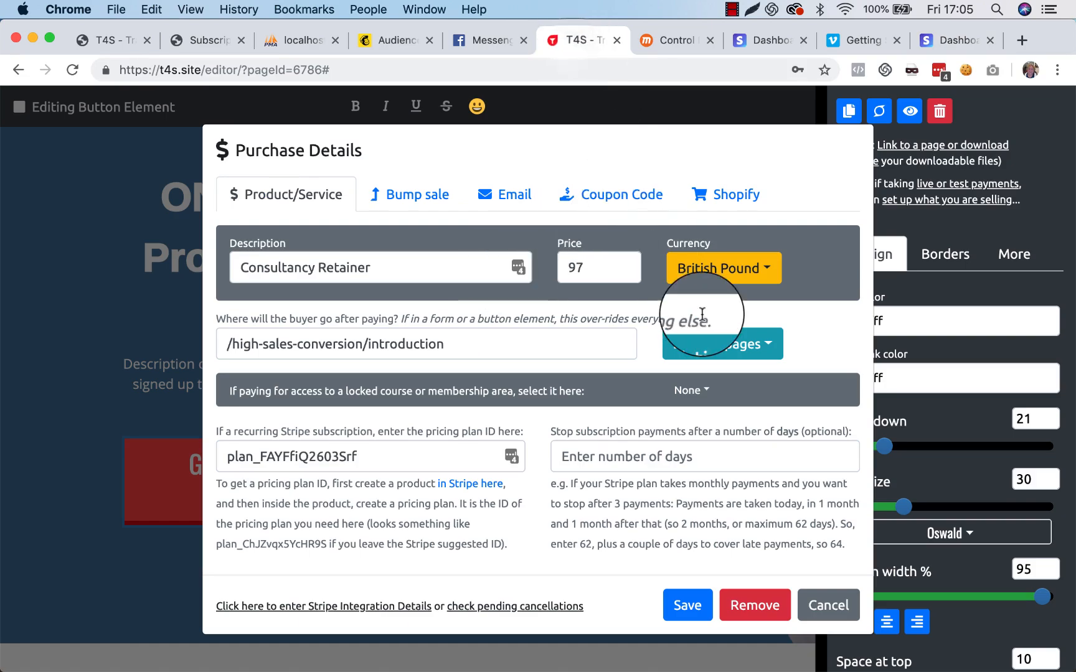
{"action": "left_click", "coordinate": [826, 605]}
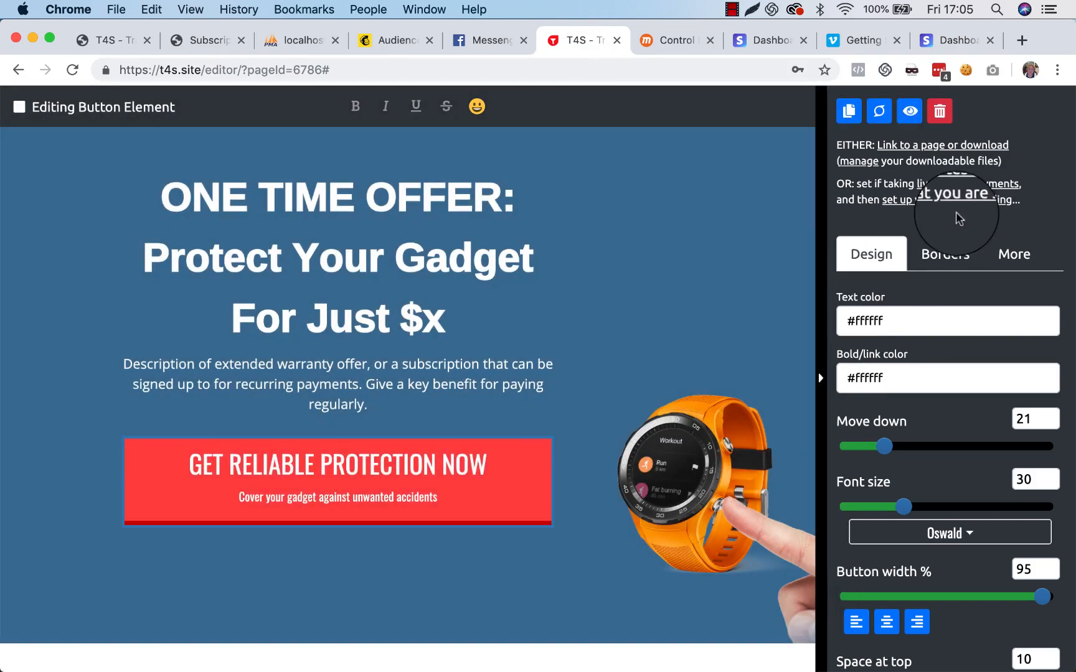
Try the Live payments mode in the payment integration, compare it with the Stripe test plan, and cancel the change.
{"action": "left_click", "coordinate": [965, 184]}
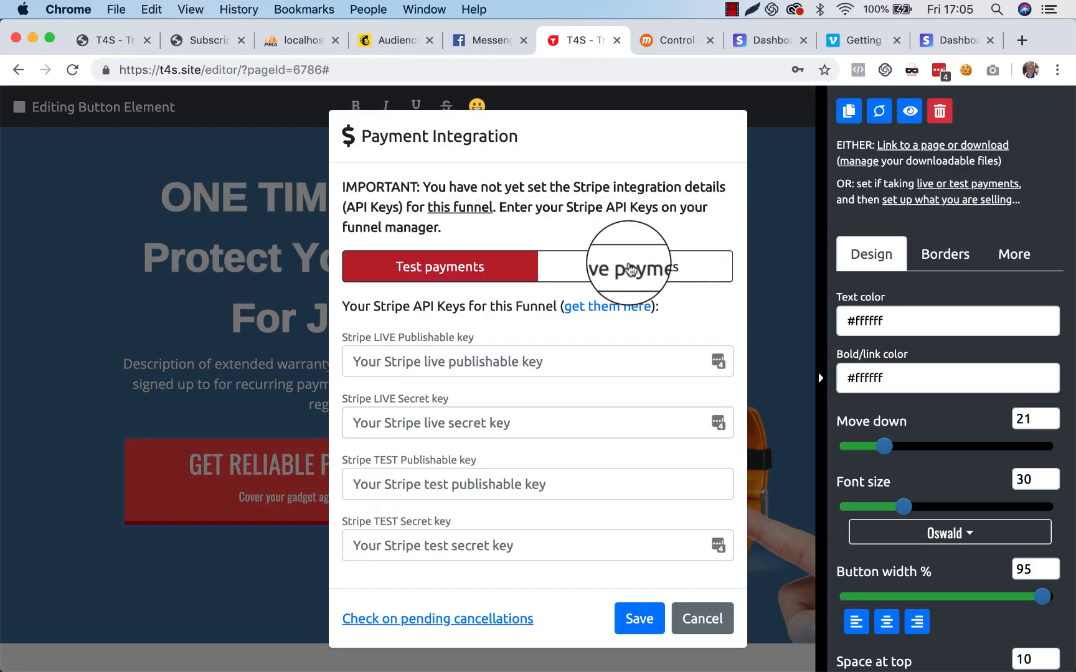
{"action": "left_click", "coordinate": [631, 268]}
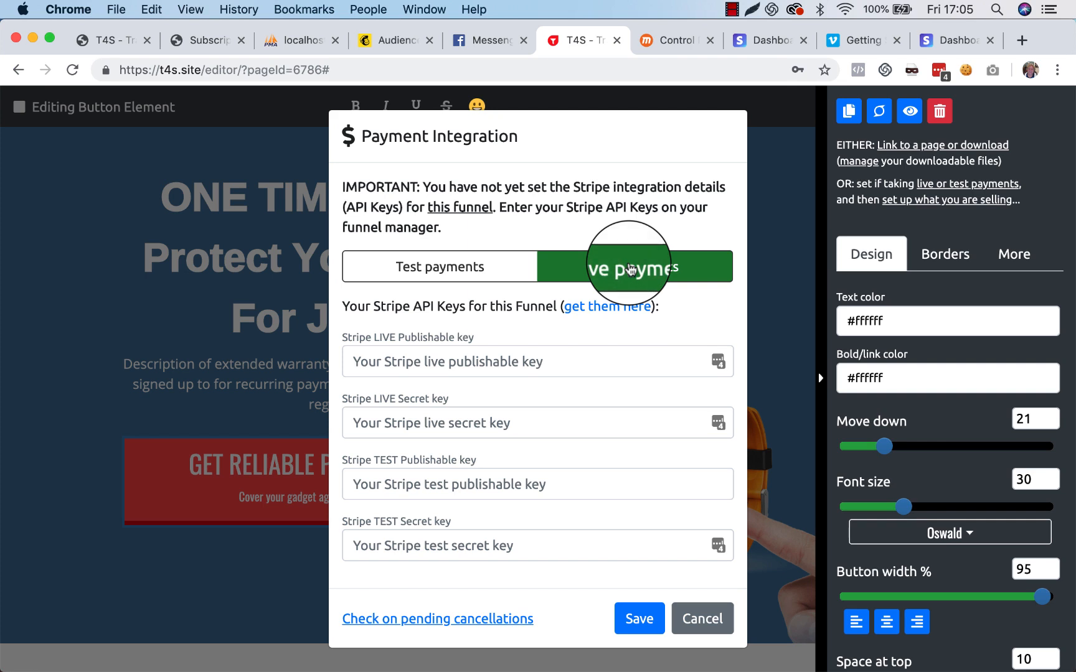
{"action": "left_click", "coordinate": [952, 40]}
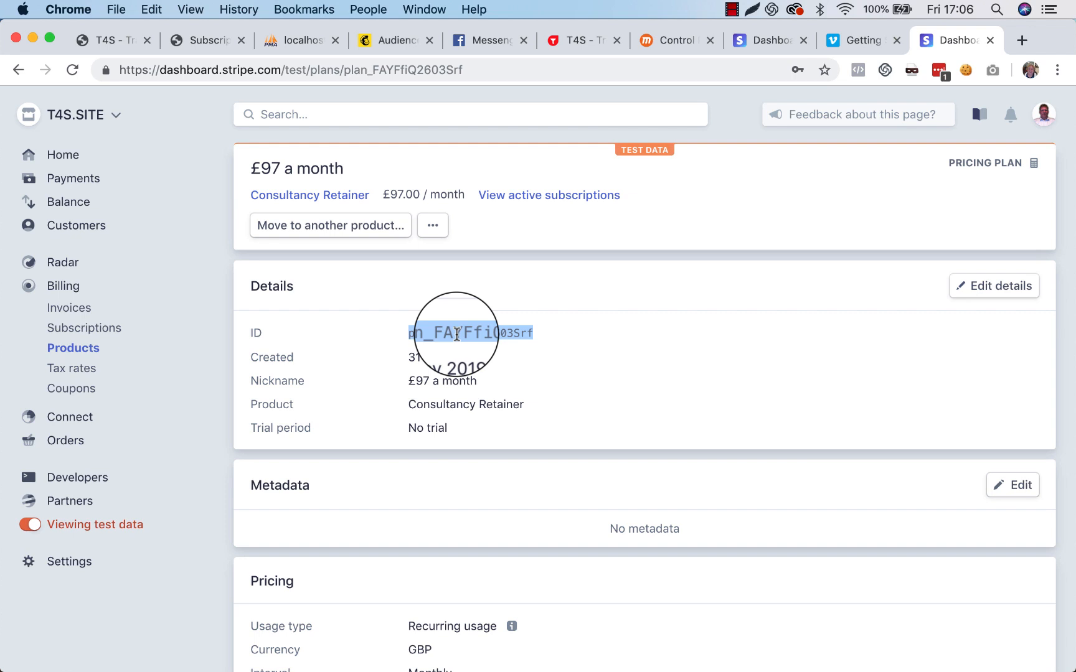
{"action": "left_click", "coordinate": [570, 41]}
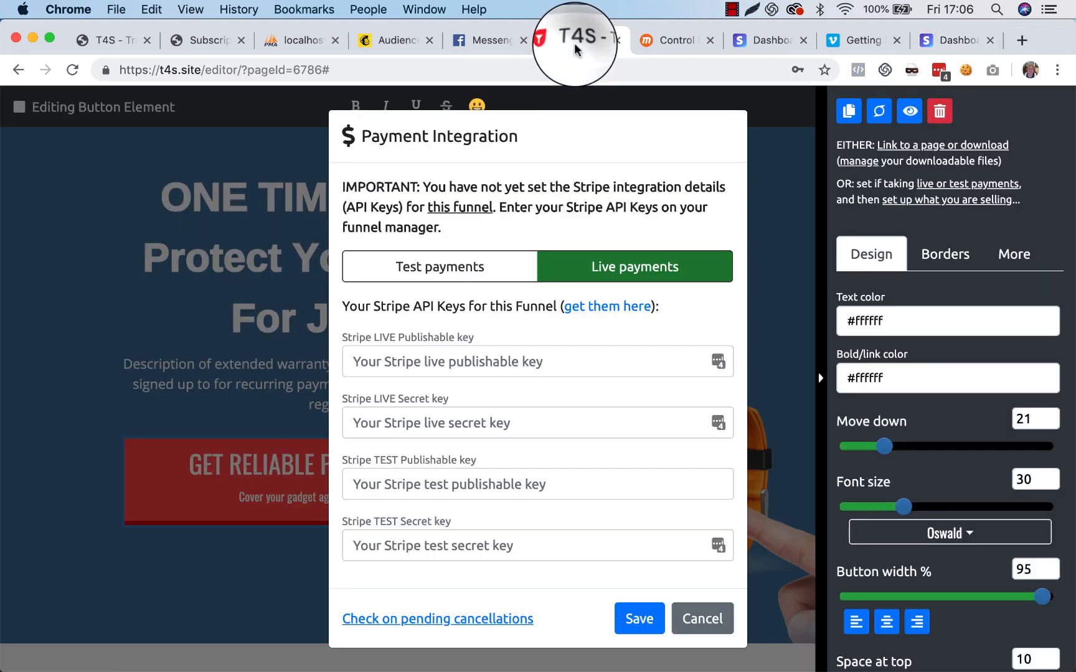
{"action": "left_click", "coordinate": [698, 619]}
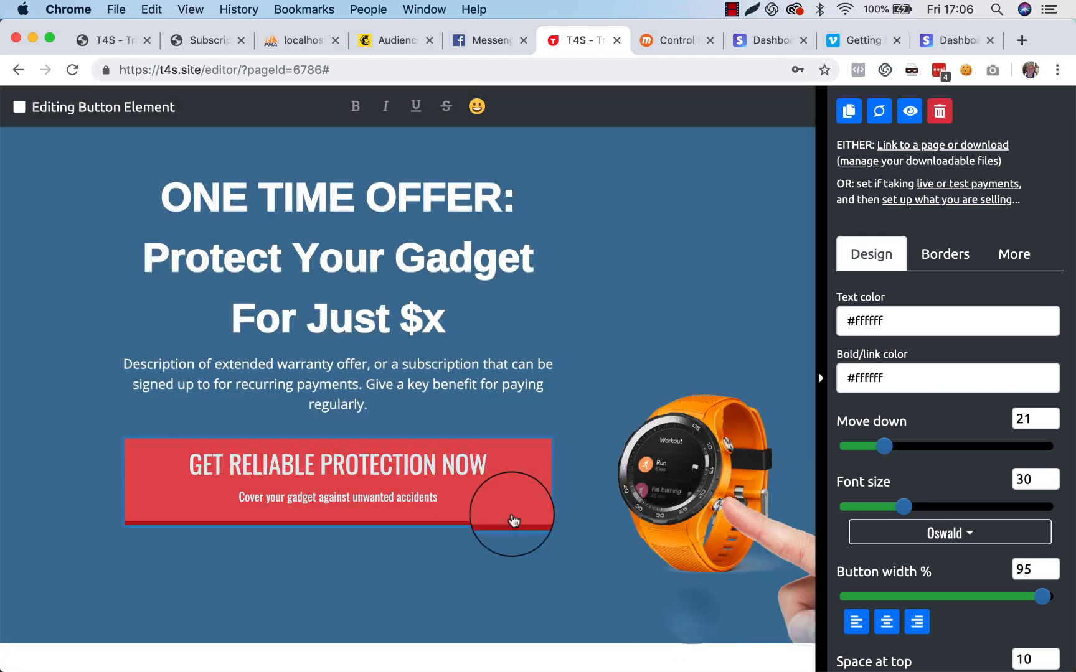
Reopen the button's purchase details and make the recurring Stripe pricing plan ID field ready for entry.
{"action": "left_click", "coordinate": [909, 200]}
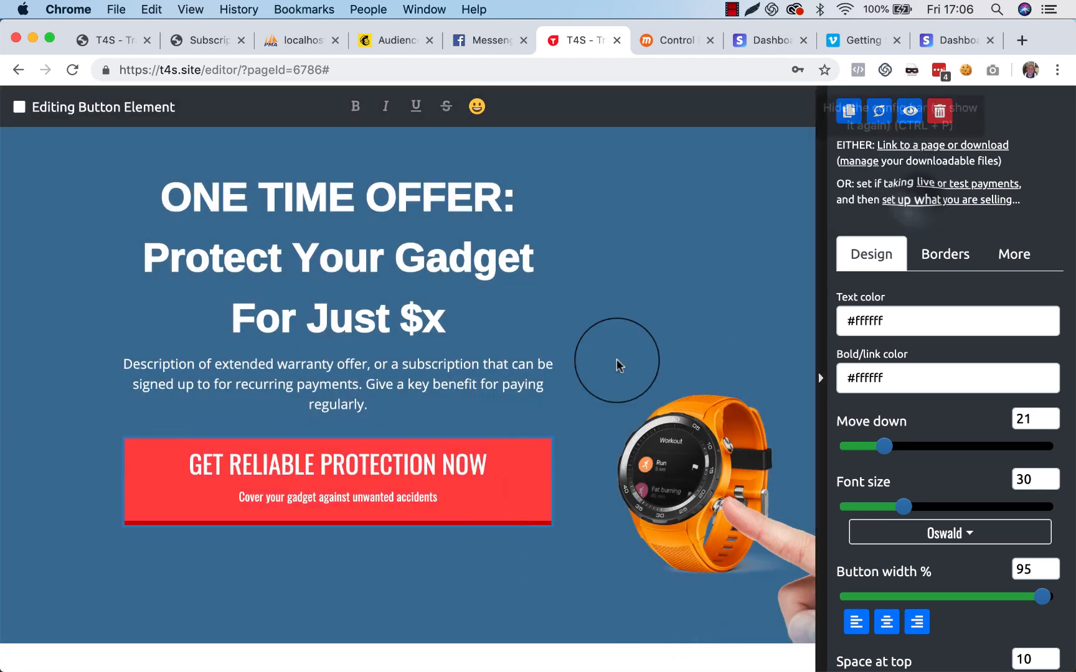
{"action": "left_click", "coordinate": [379, 454]}
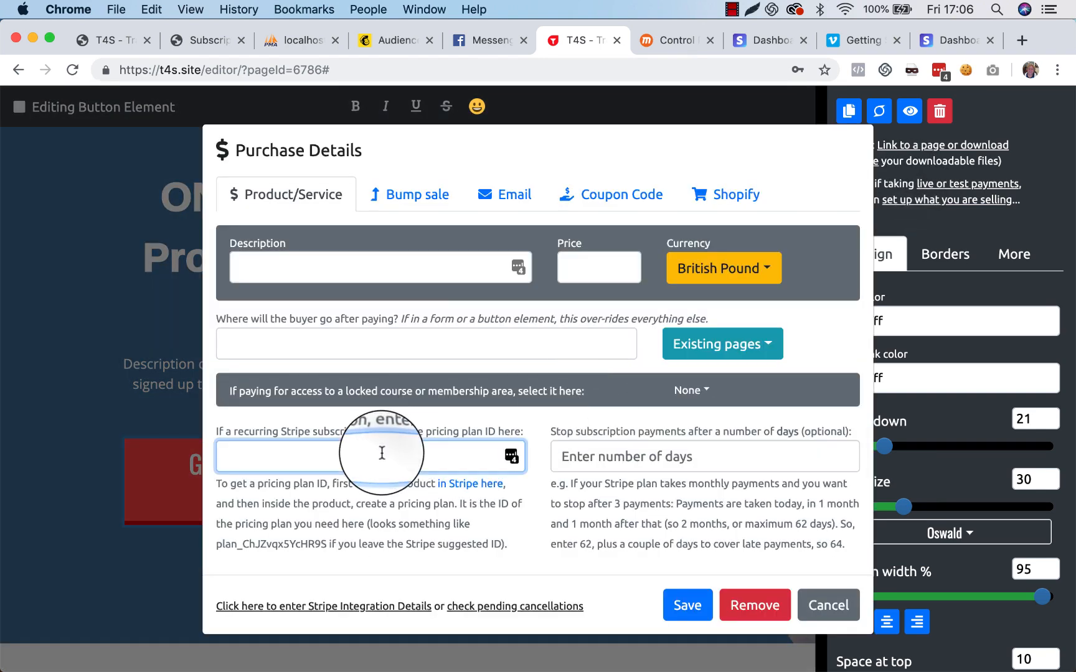